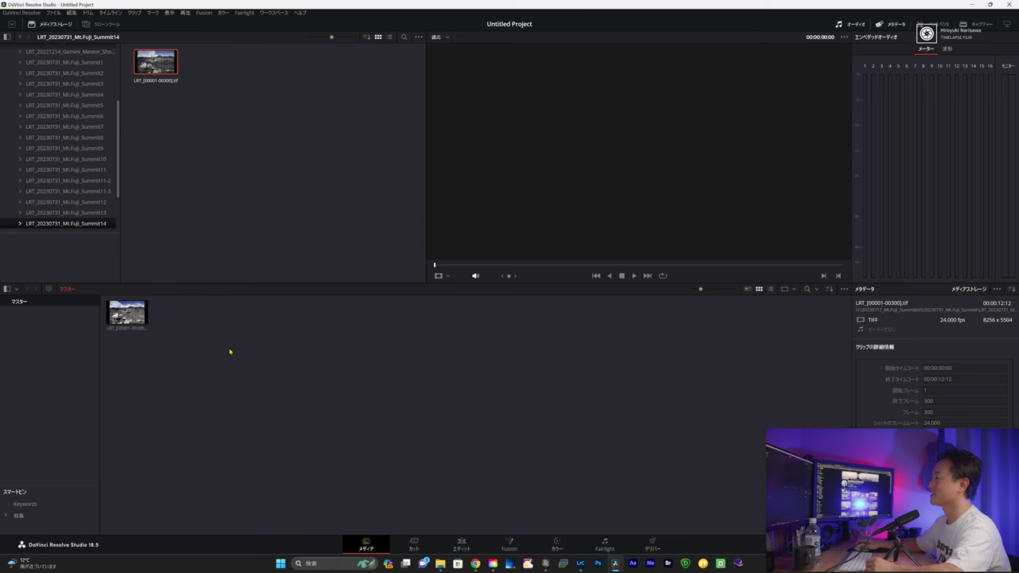
left_click(129, 313)
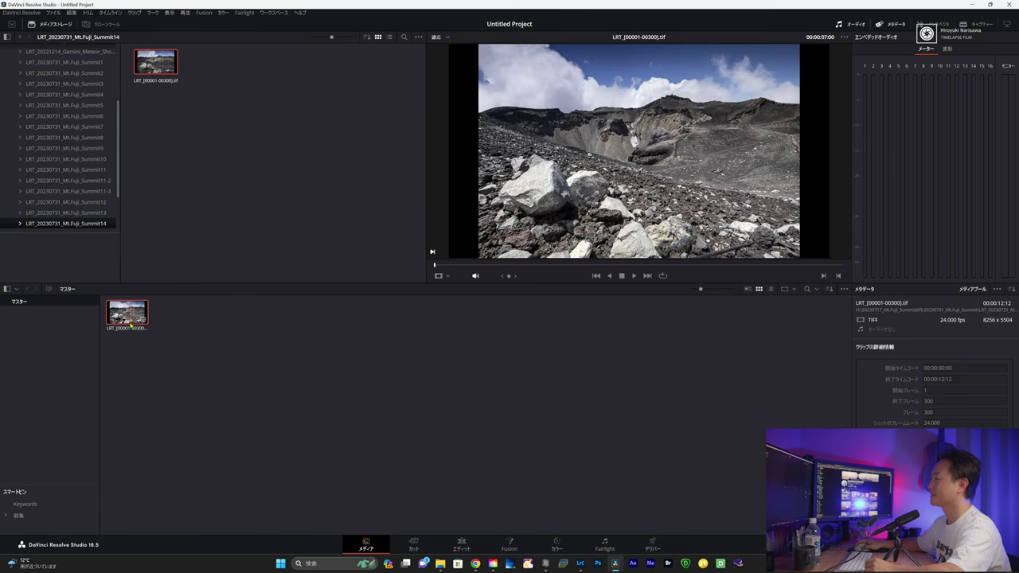
left_click(461, 545)
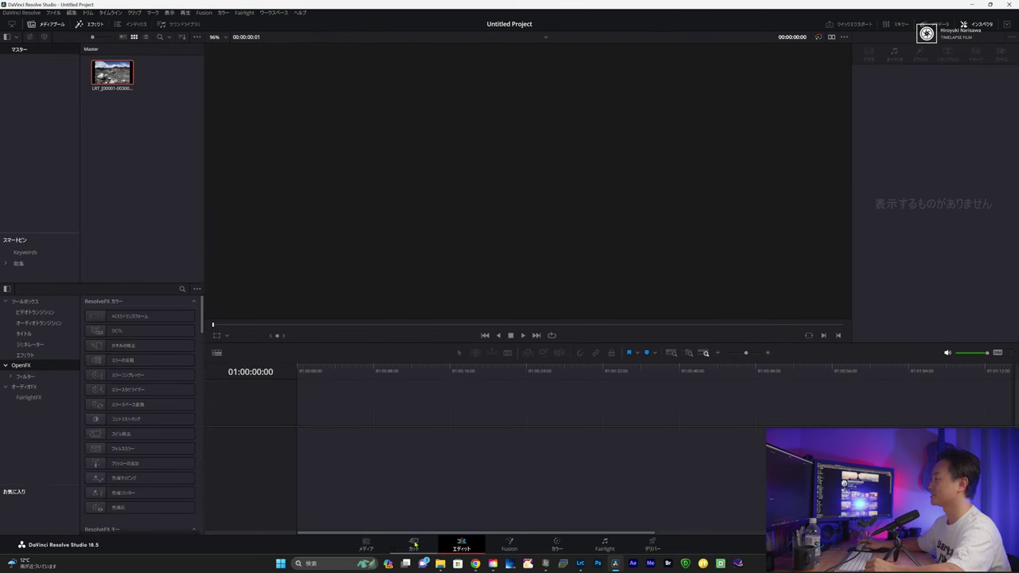
left_click_drag(112, 73, 312, 452)
left_click_drag(112, 73, 299, 458)
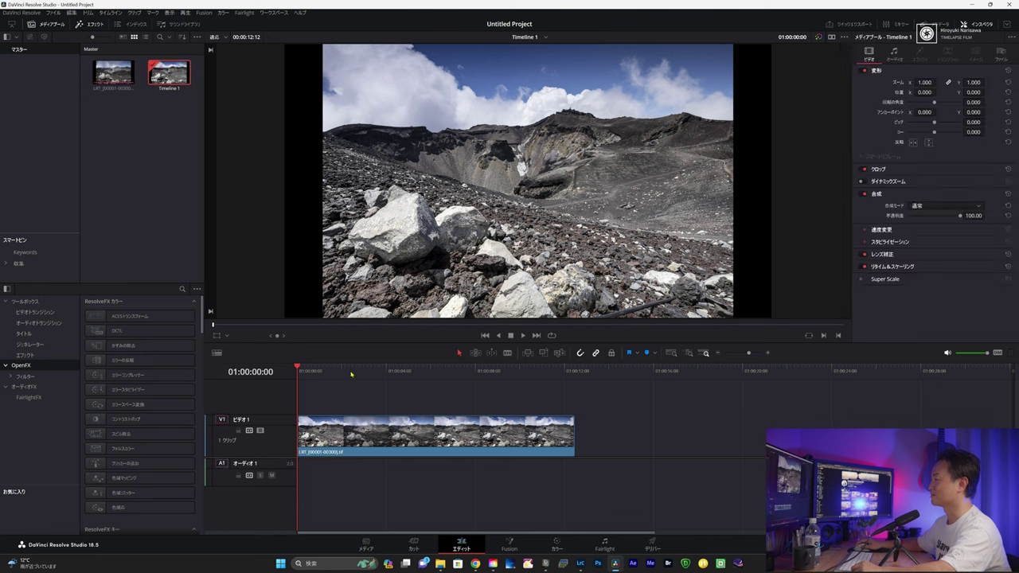
left_click(351, 366)
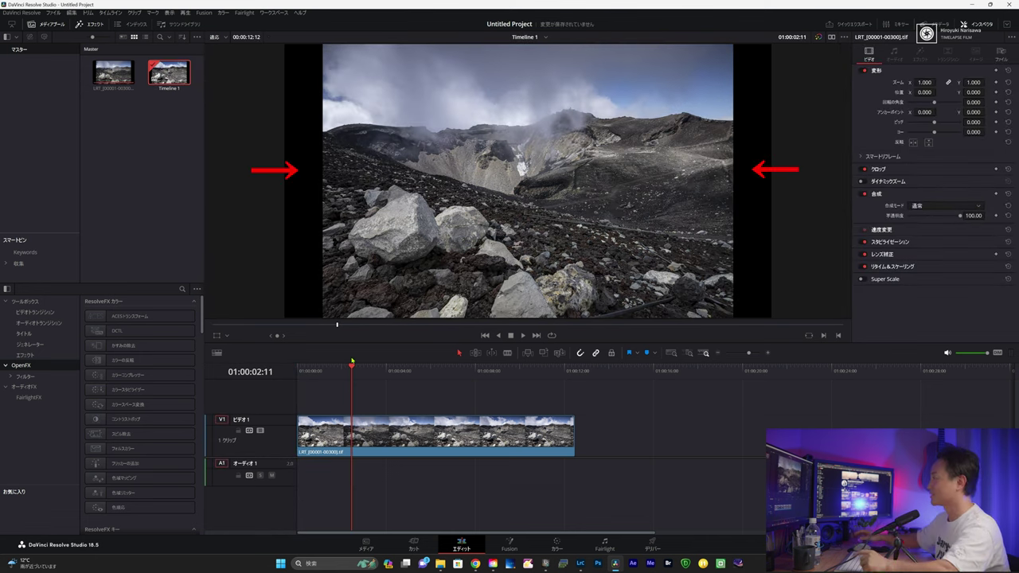
scroll(431, 238, "down", 1)
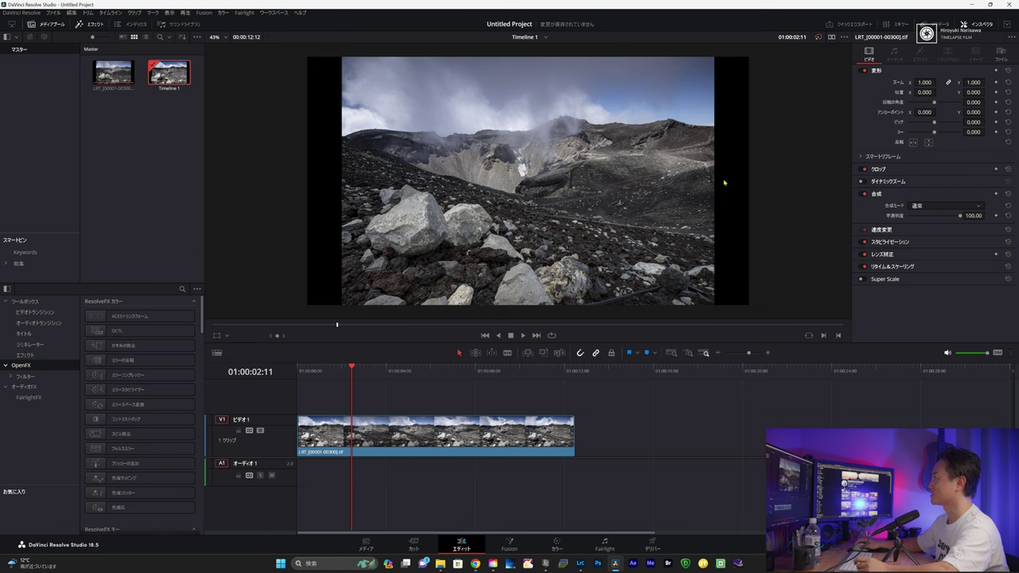
left_click(440, 438)
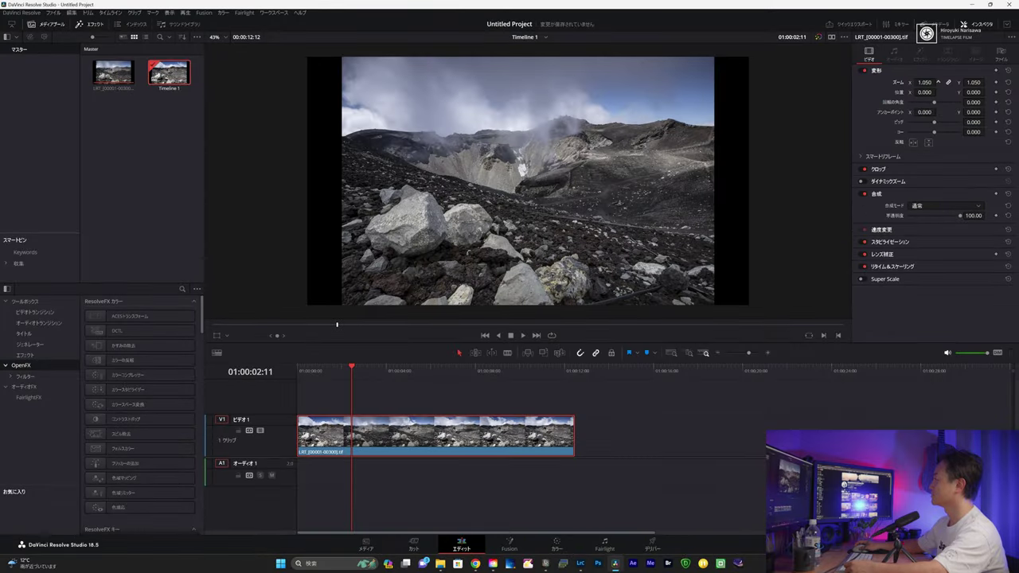
Set the clip's Zoom to 1.190 and Position Y to -31, then scrub back to the start.
left_click_drag(938, 81, 945, 82)
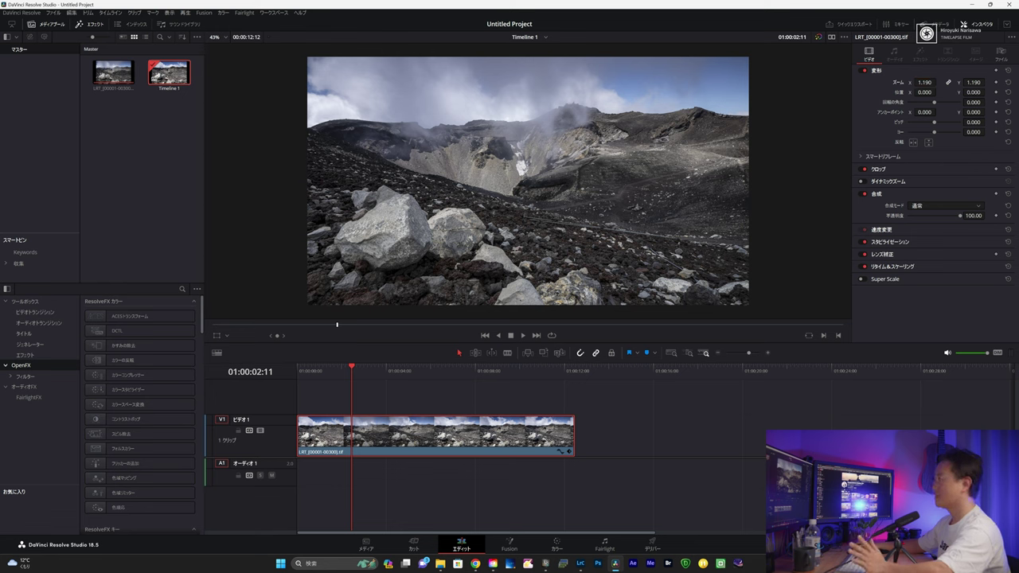
left_click_drag(978, 92, 986, 92)
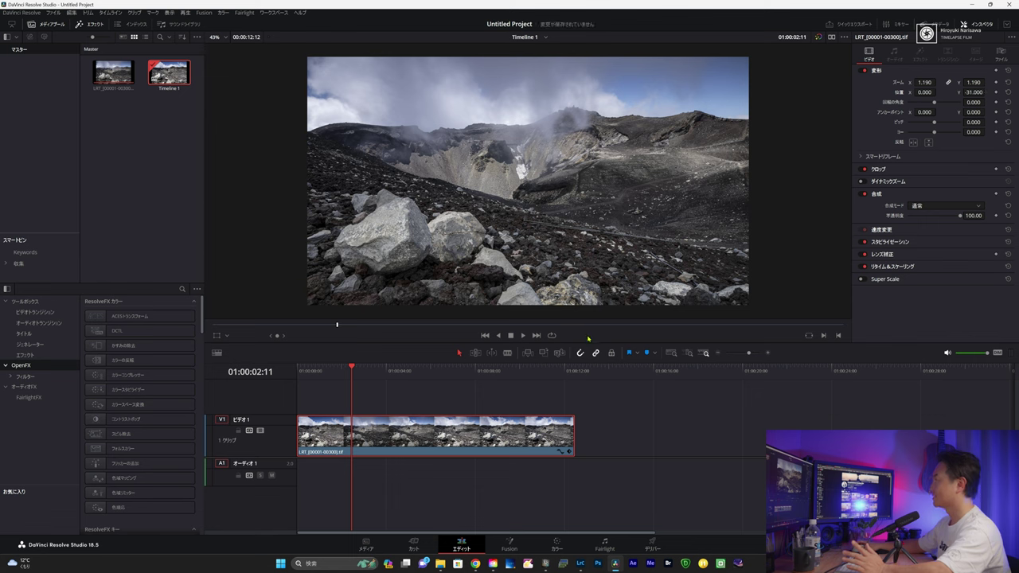
left_click(478, 372)
left_click_drag(478, 371, 292, 404)
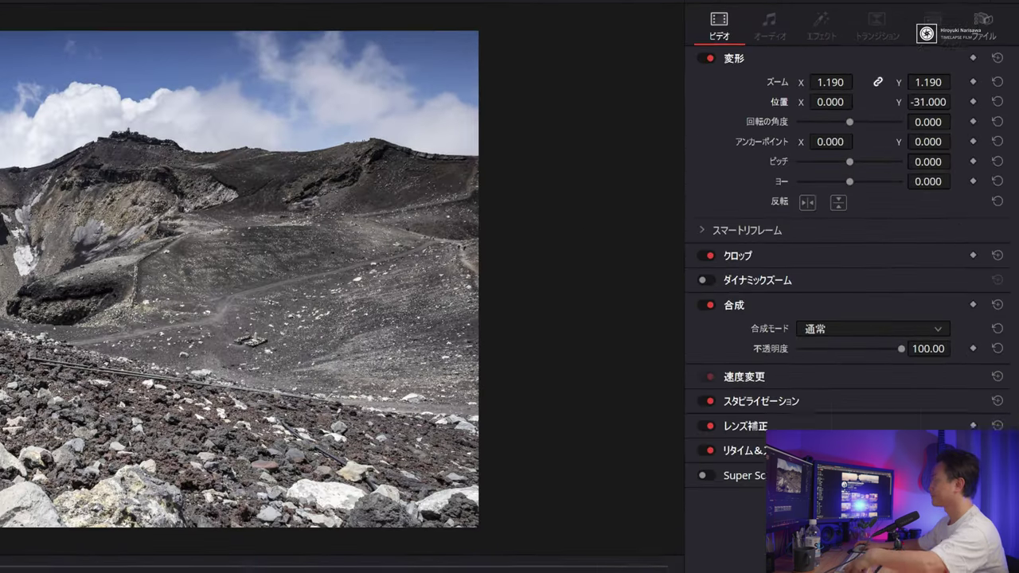
Set Position Y to 78 and add a position keyframe on the clip's last frame.
key("space")
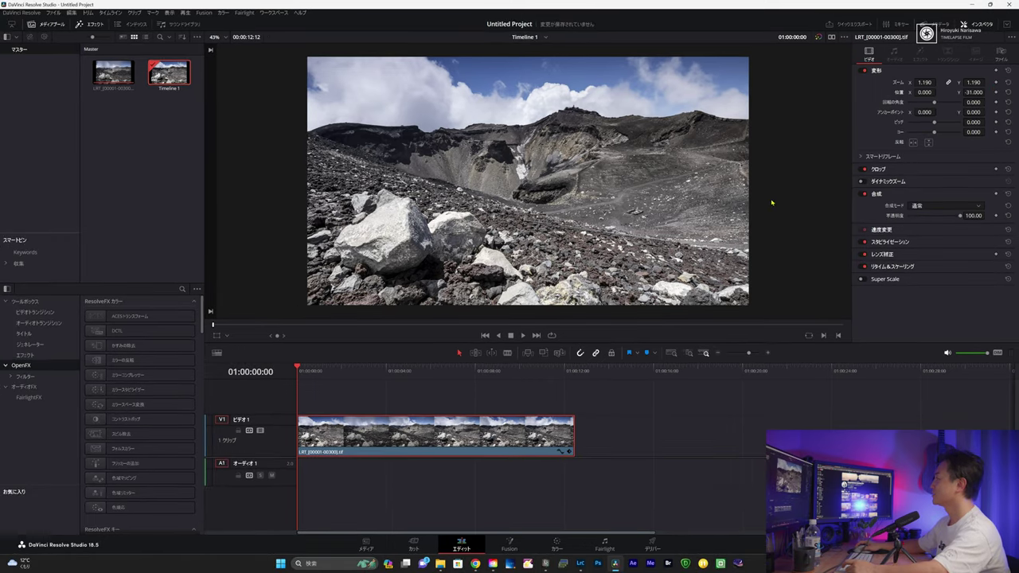
mouse_move(974, 91)
left_mouse_down()
mouse_move(955, 91)
mouse_move(976, 92)
left_mouse_up()
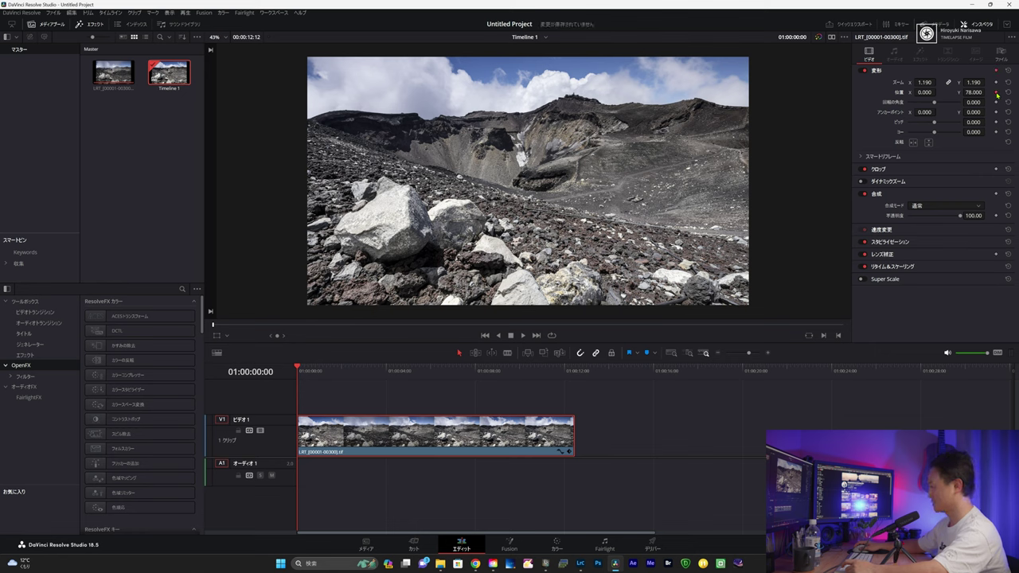
left_click_drag(298, 369, 574, 370)
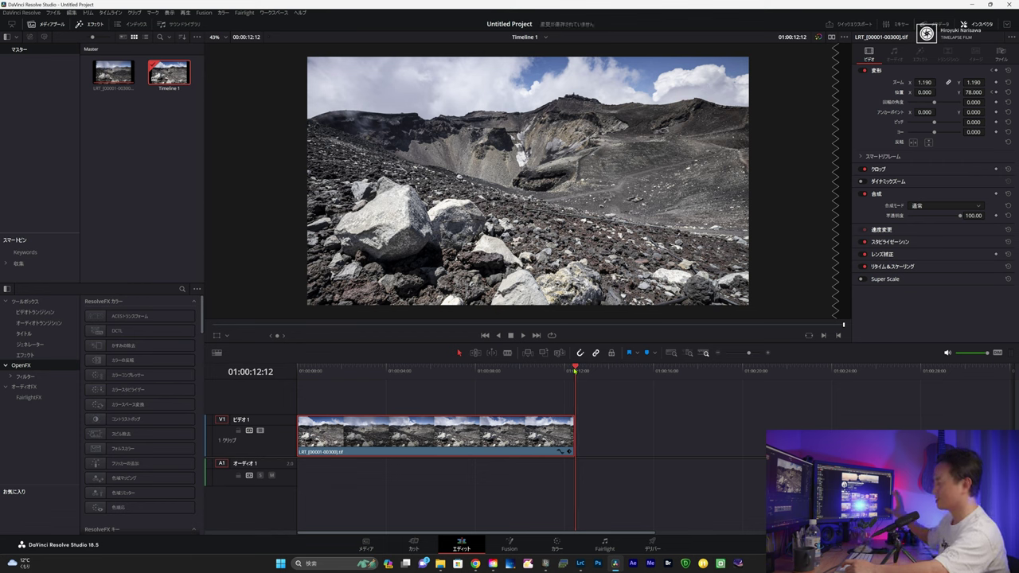
key("Left")
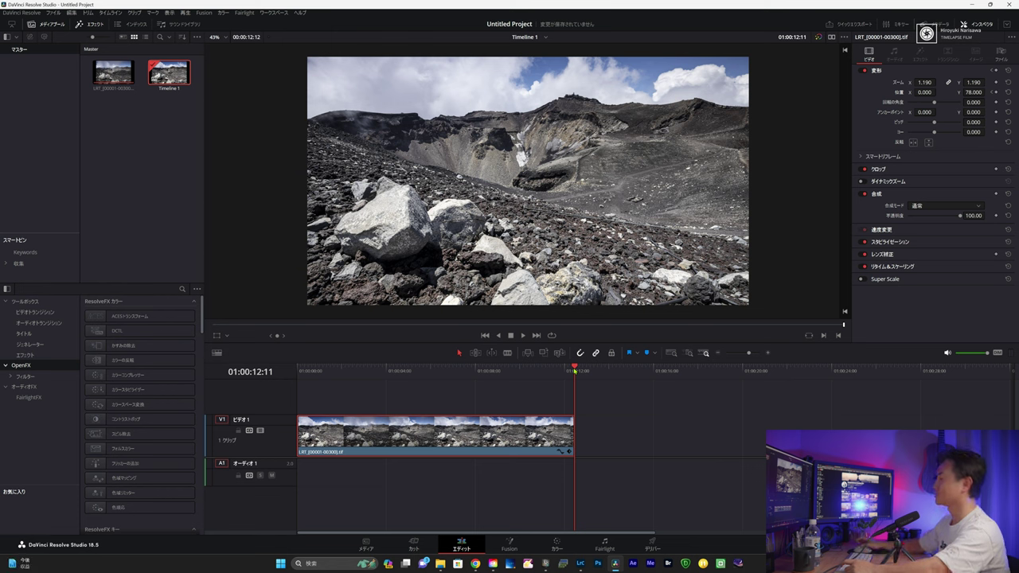
left_click(994, 93)
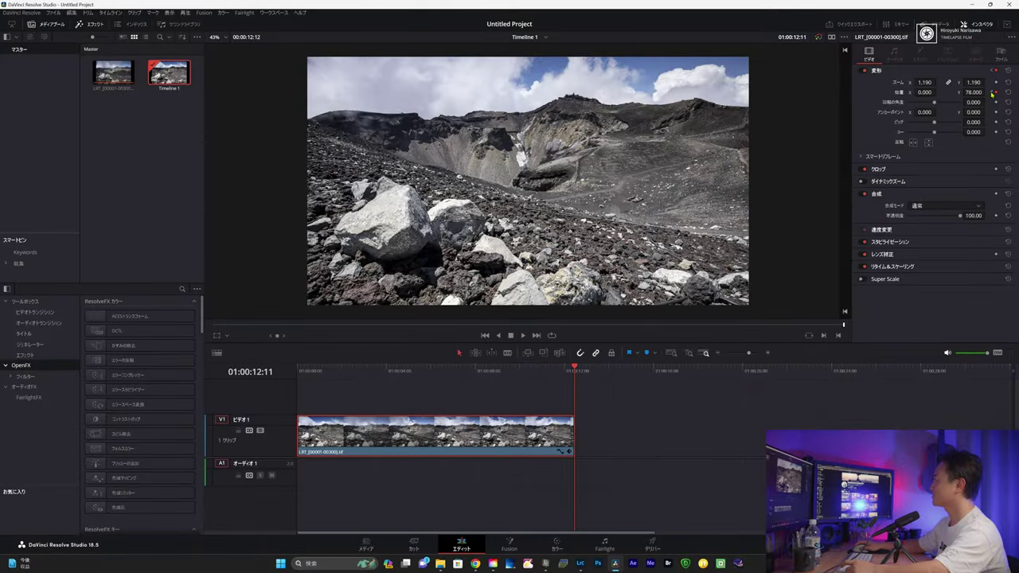
Compare the framing by jumping between the timeline start and the clip's end.
key("Home")
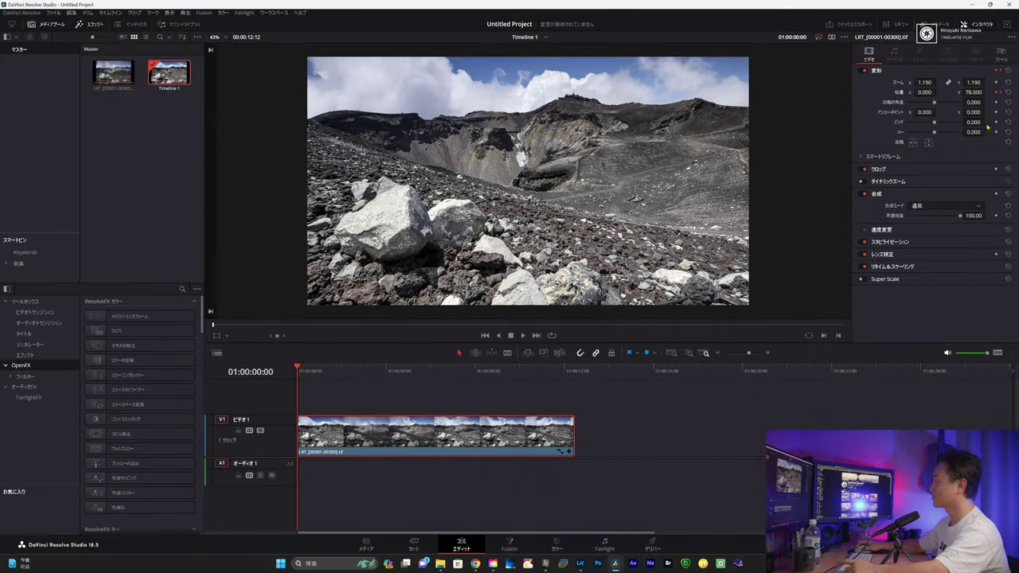
key("End")
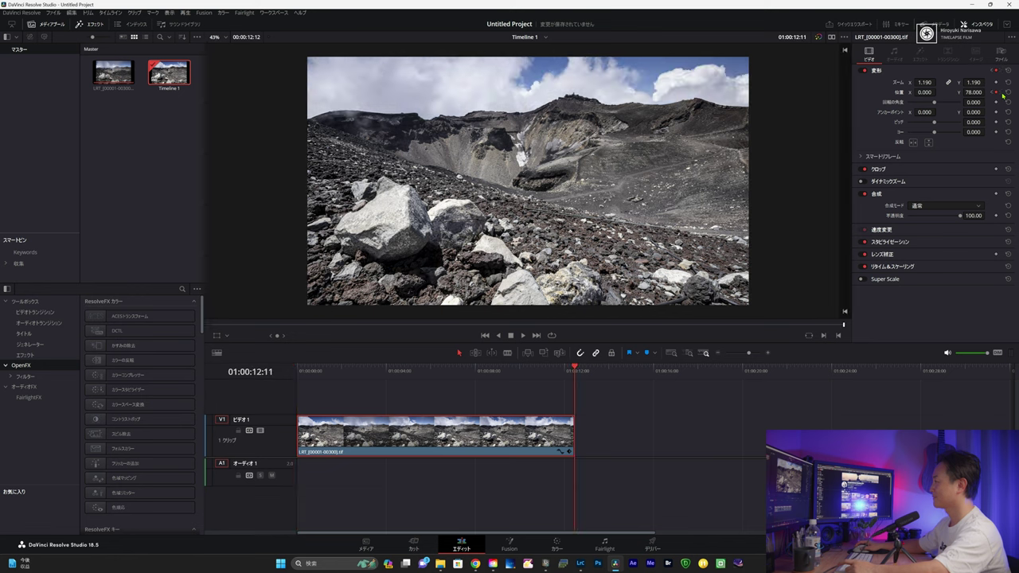
key("Home")
left_click(997, 93)
key("End")
key("Home")
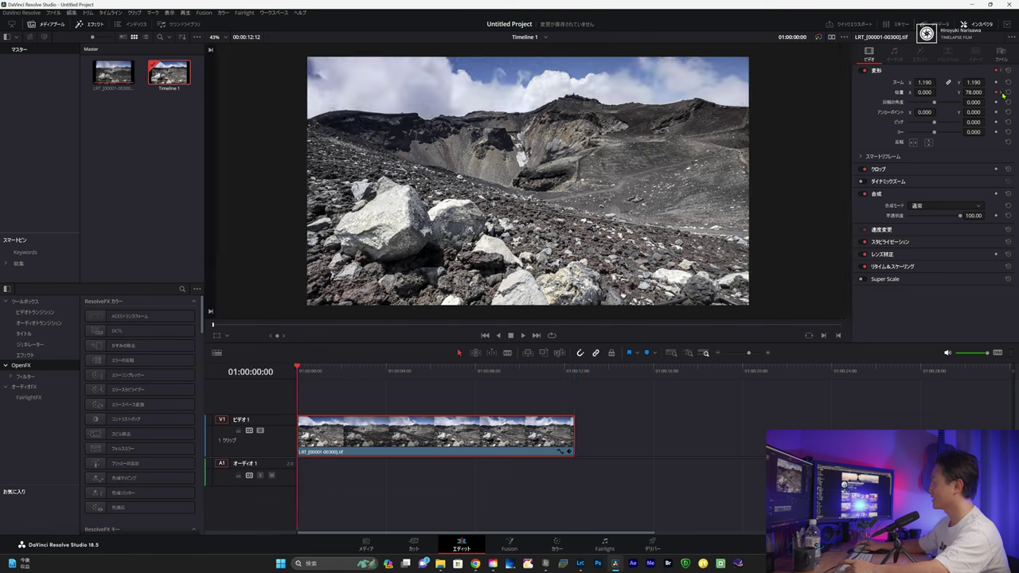
key("End")
key("Home")
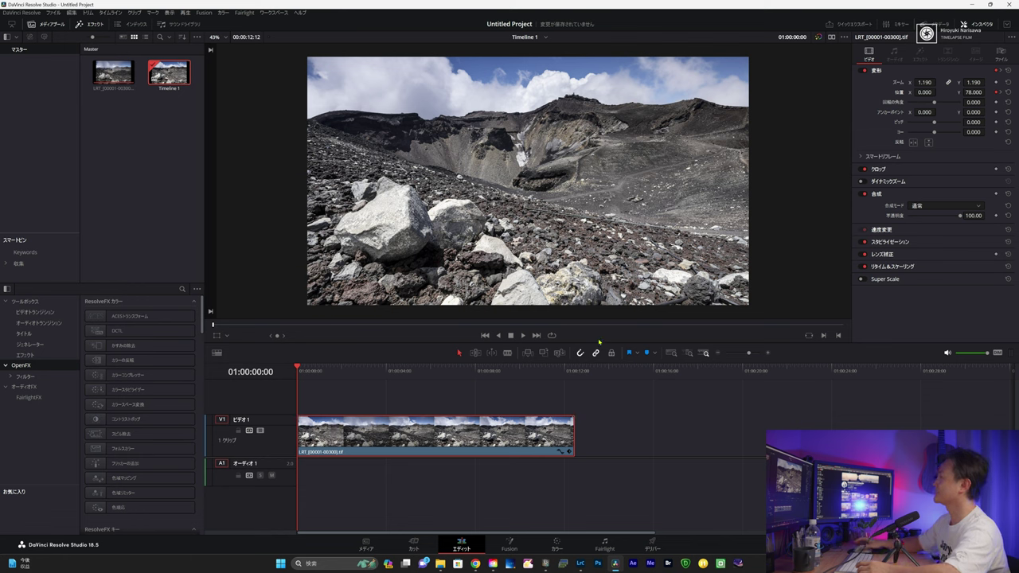
Set Position Y at the clip's start to -202 and scrub through to check the pan.
left_click_drag(965, 92, 993, 92)
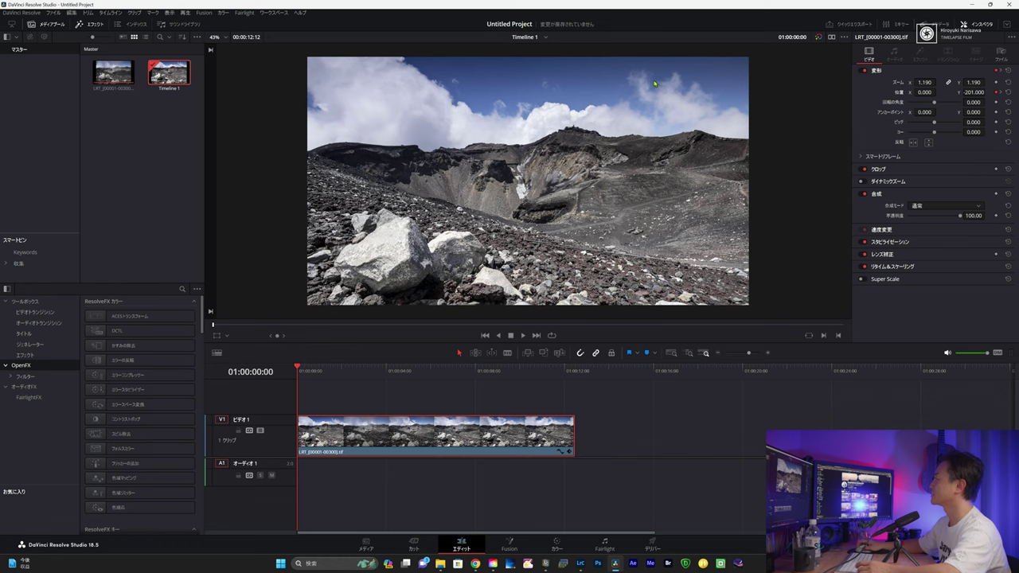
scroll(629, 76, "up", 3)
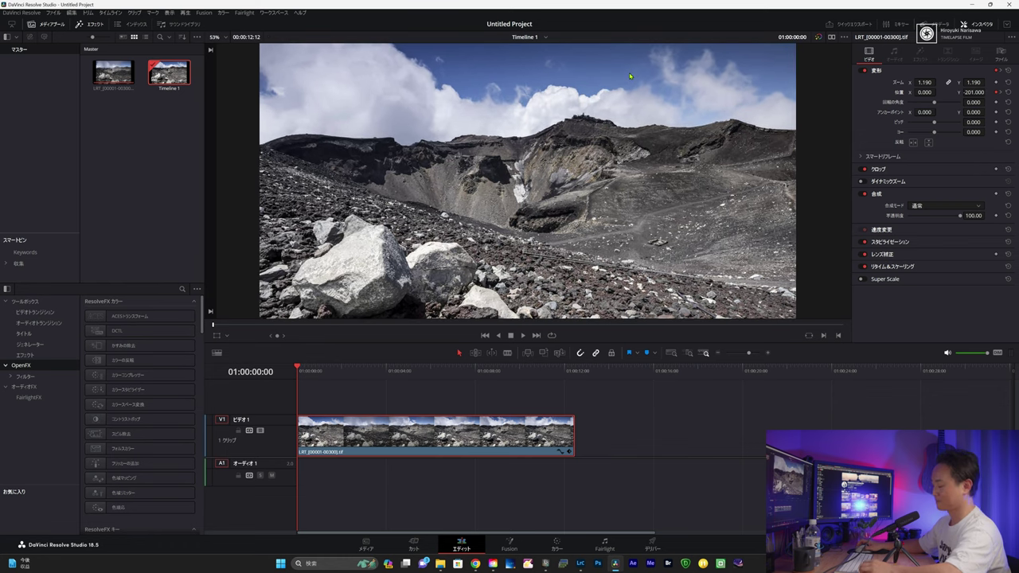
scroll(627, 88, "up", 4)
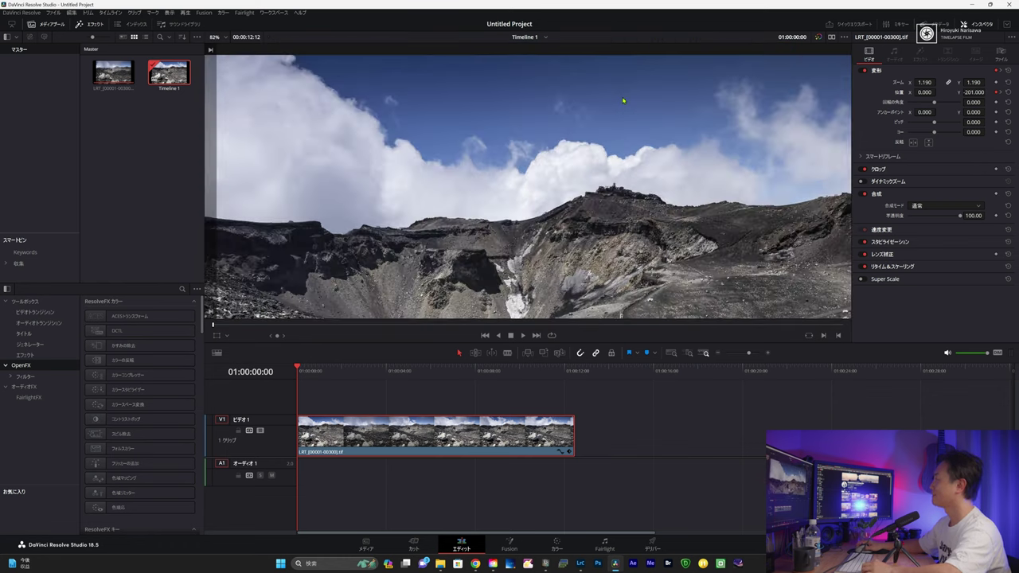
scroll(624, 98, "up", 4)
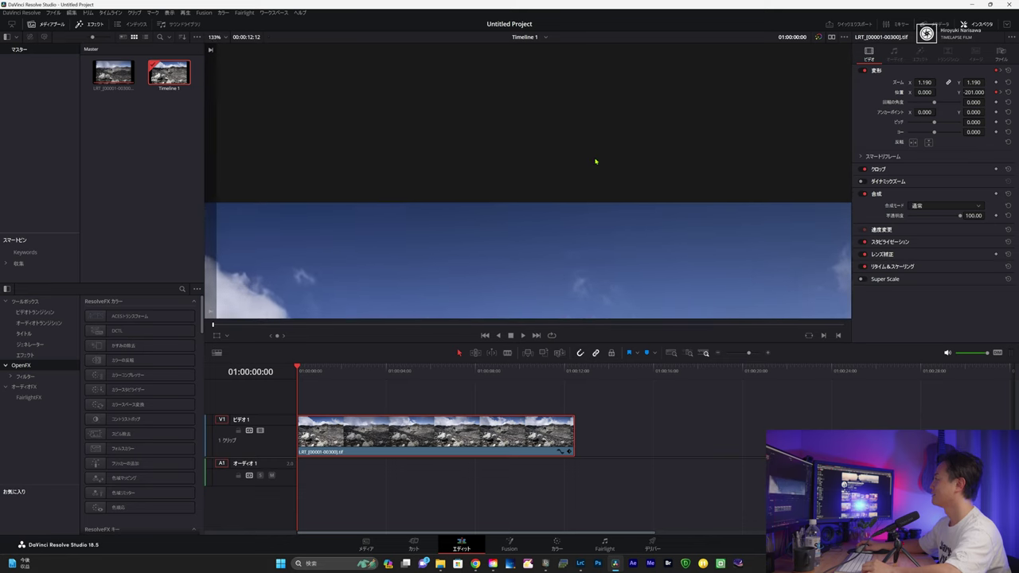
scroll(595, 162, "up", 2)
left_click_drag(987, 93, 987, 92)
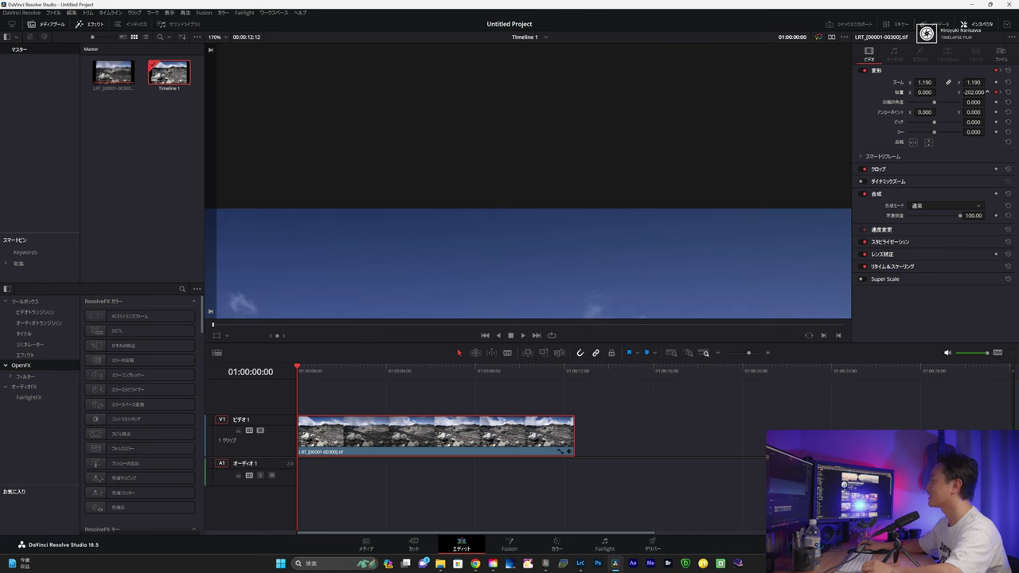
scroll(645, 214, "down", 2)
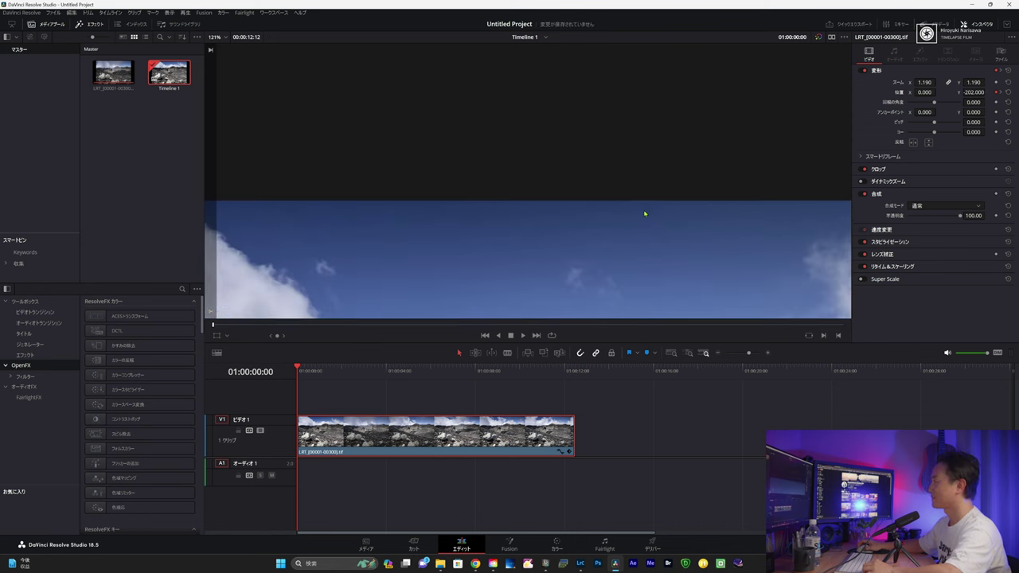
scroll(645, 214, "down", 1)
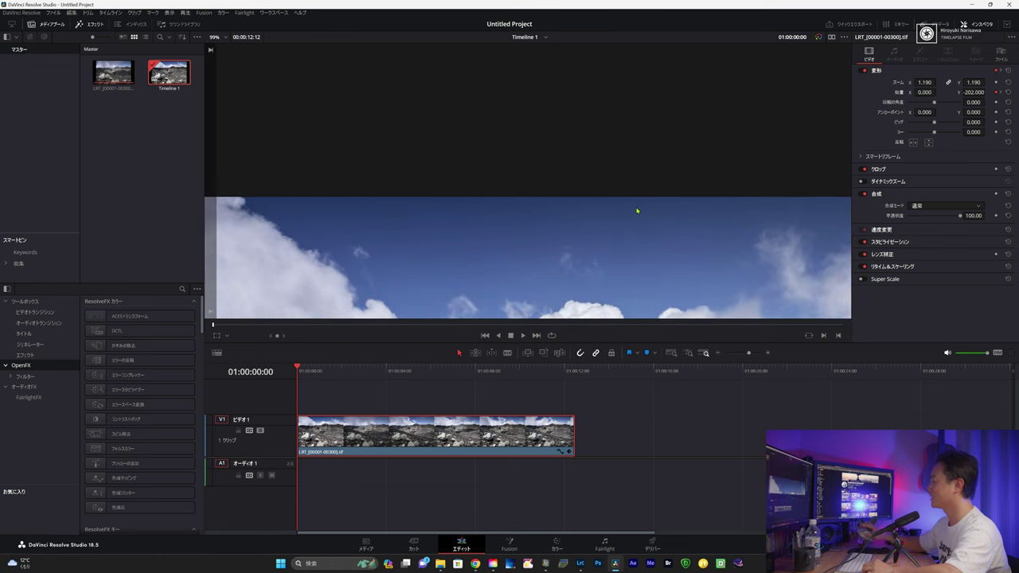
scroll(636, 211, "down", 4)
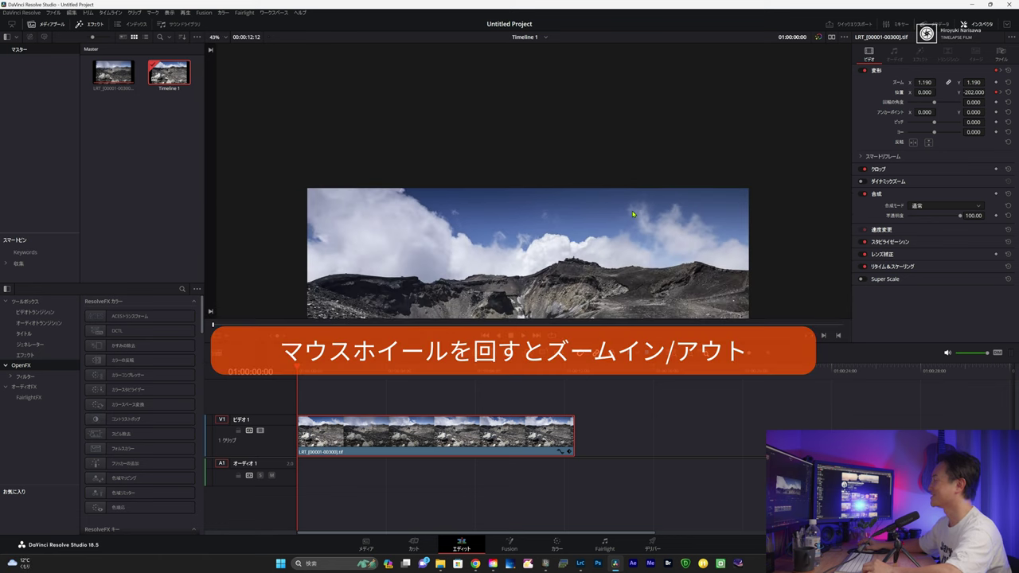
scroll(632, 214, "down", 4)
scroll(631, 213, "down", 1)
scroll(630, 210, "up", 2)
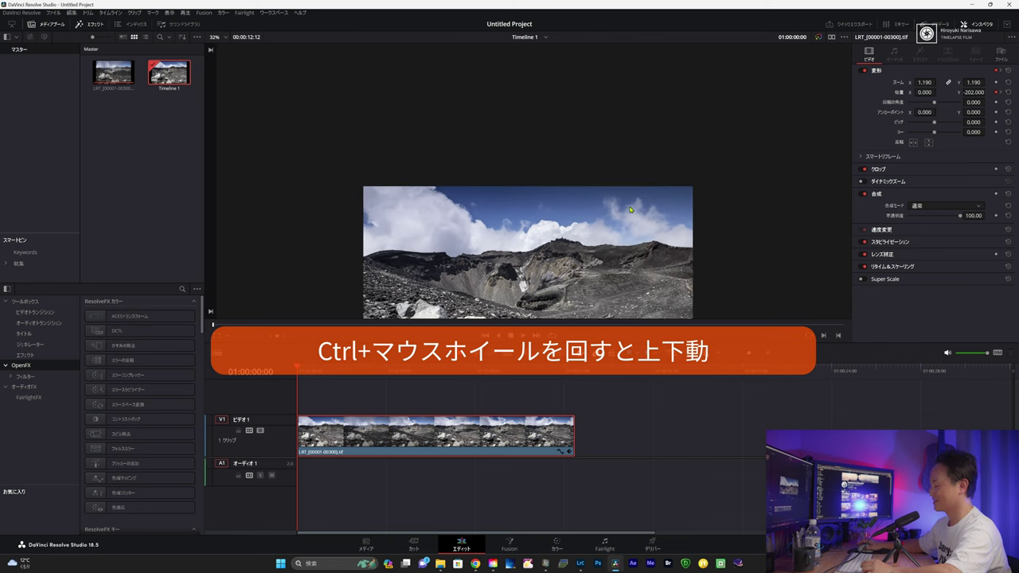
scroll(630, 209, "down", 5, "ctrl")
scroll(630, 209, "up", 6, "ctrl")
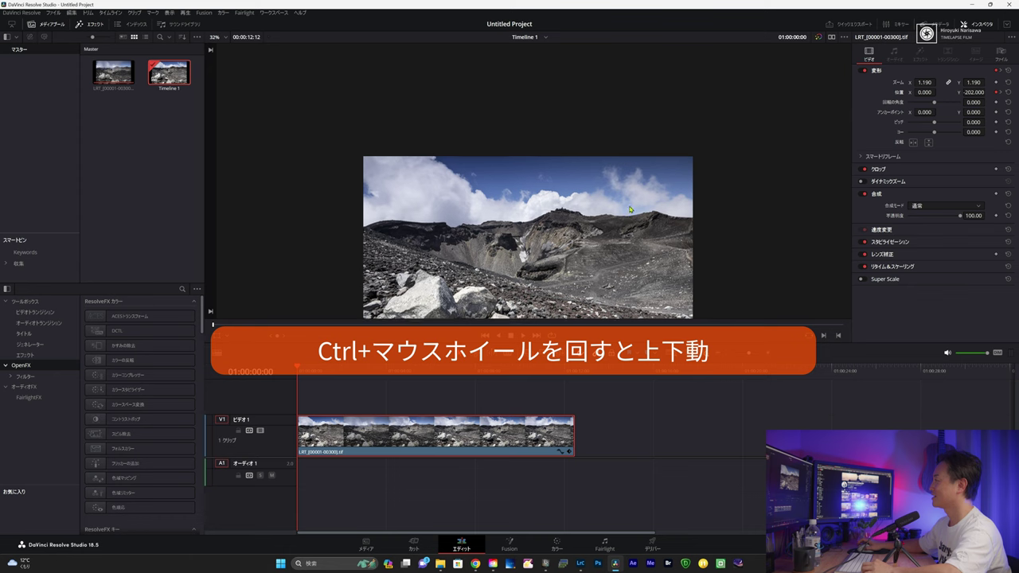
scroll(630, 209, "down", 5, "ctrl")
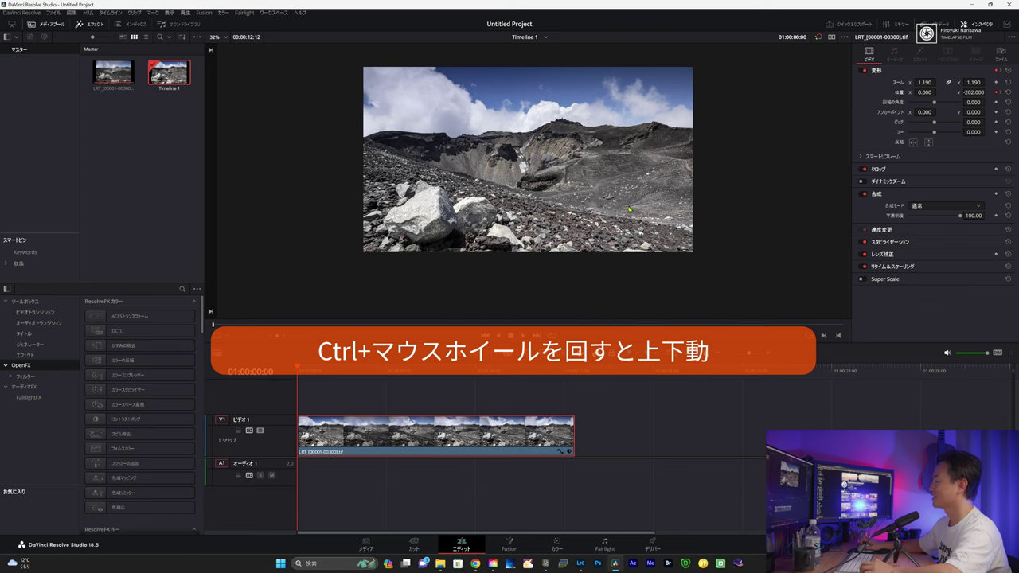
scroll(628, 209, "up", 4, "ctrl+shift")
scroll(628, 209, "down", 5, "ctrl+shift")
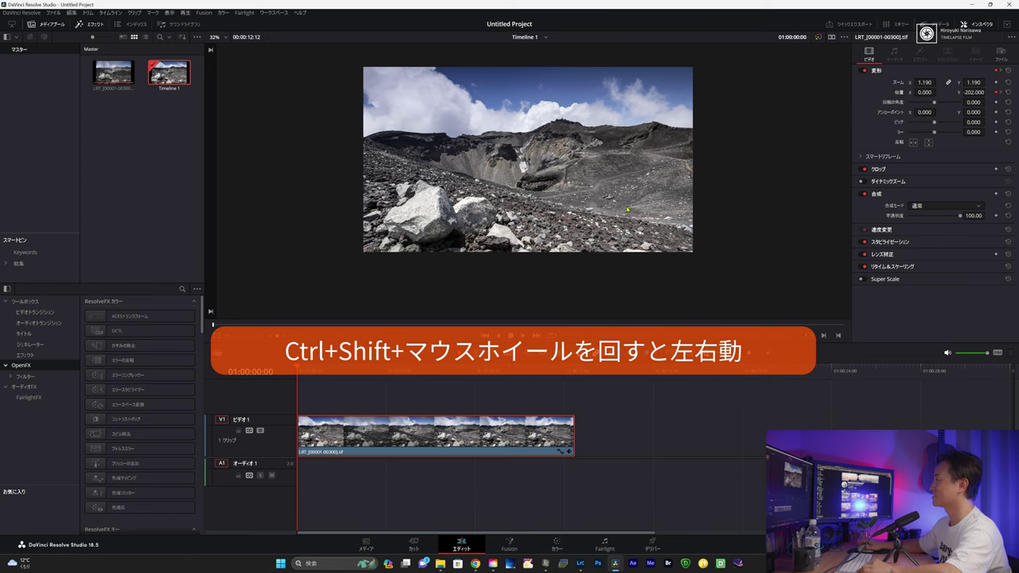
scroll(626, 209, "up", 2, "ctrl+shift")
scroll(626, 210, "down", 5, "ctrl+shift")
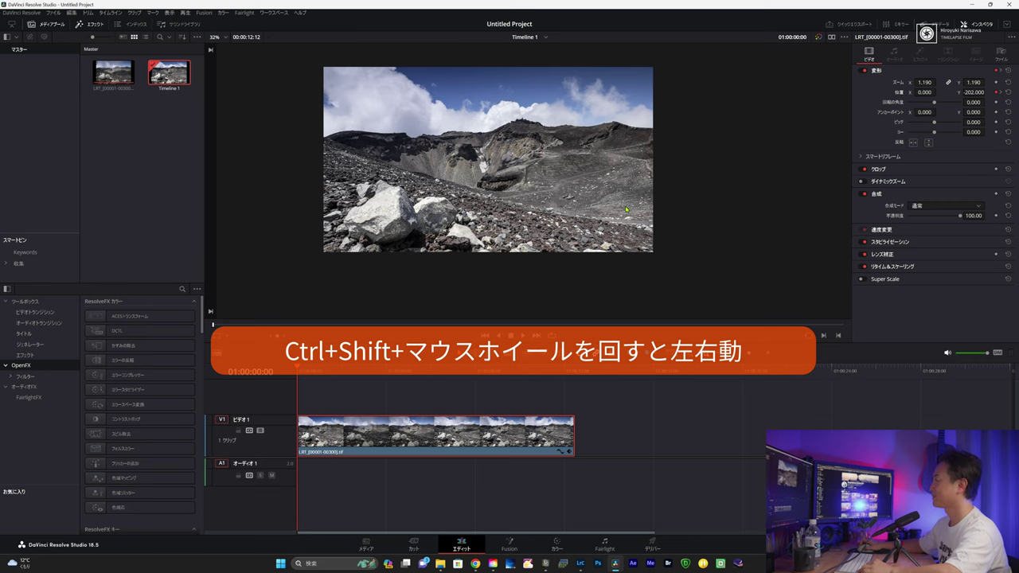
scroll(625, 209, "down", 1)
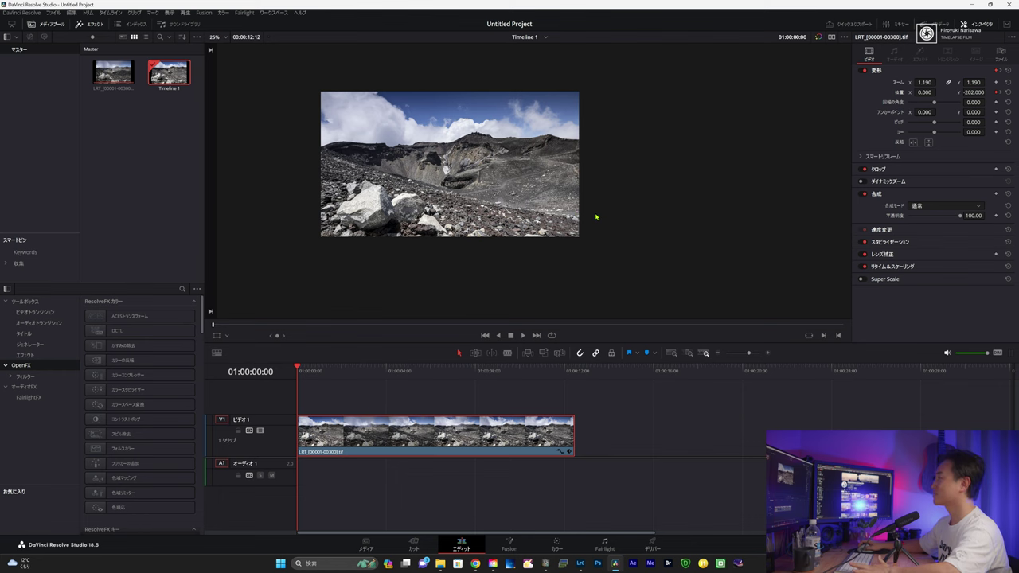
key("z")
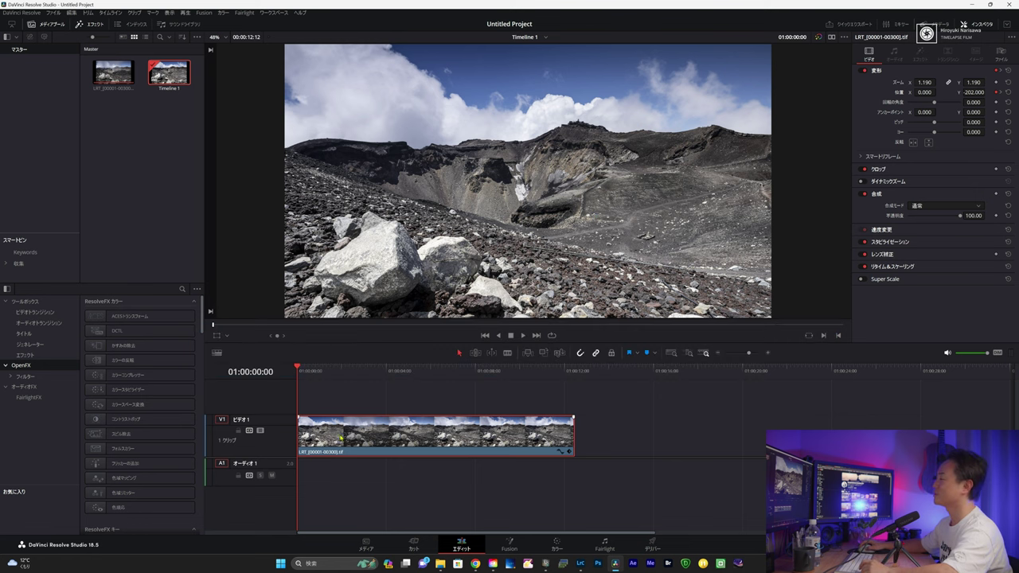
left_click_drag(355, 371, 540, 371)
Set the end keyframe's Position Y to 202.
left_click(1001, 93)
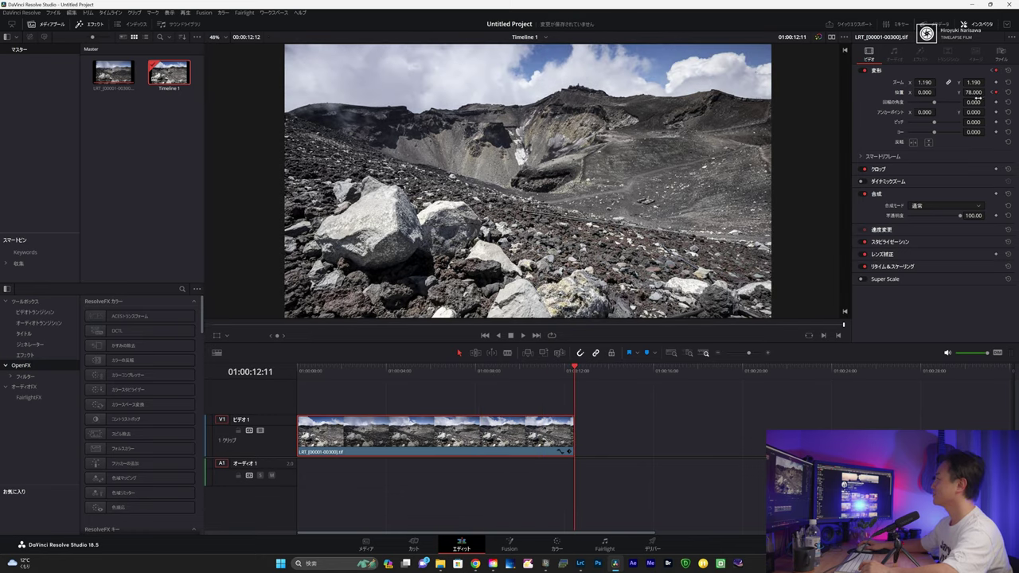
left_click_drag(986, 92, 987, 92)
scroll(532, 310, "up", 2)
scroll(532, 310, "up", 2)
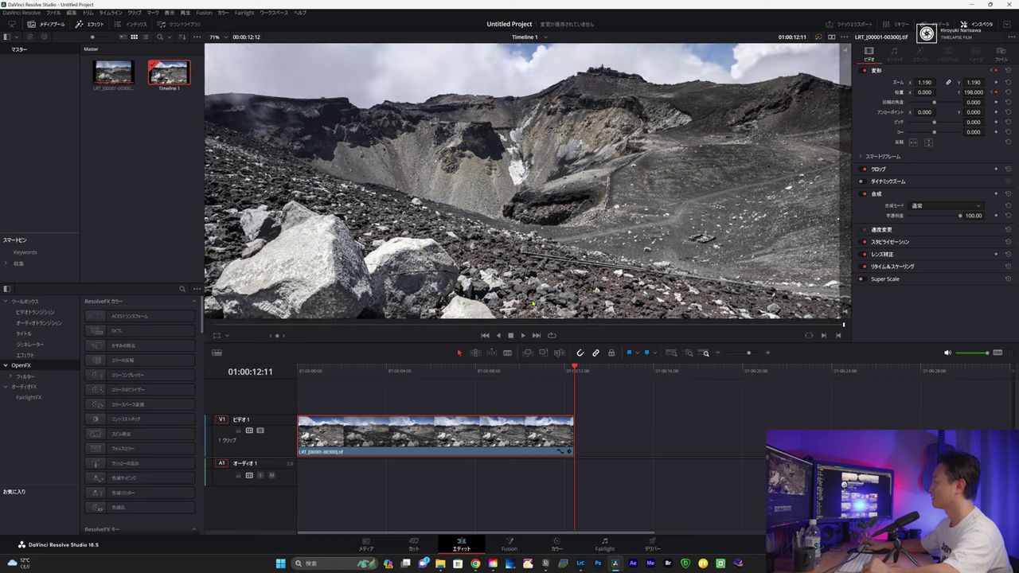
scroll(532, 295, "up", 4)
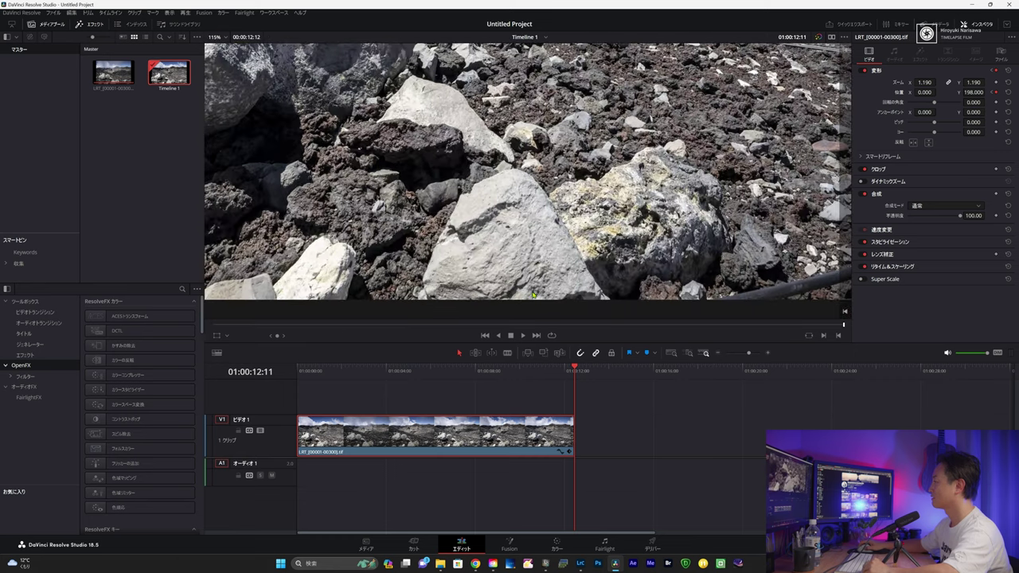
scroll(532, 295, "up", 1)
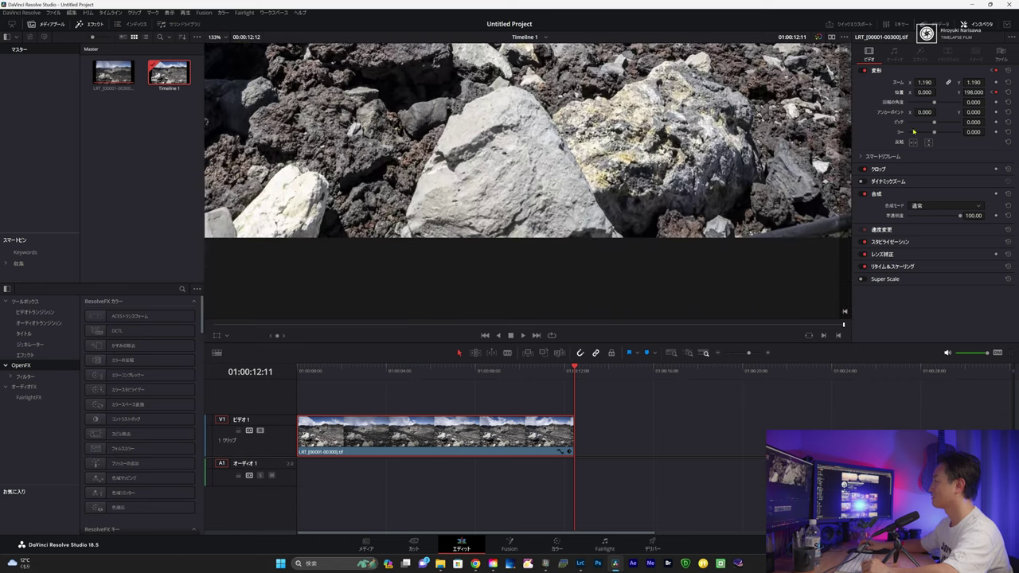
left_click_drag(987, 91, 987, 91)
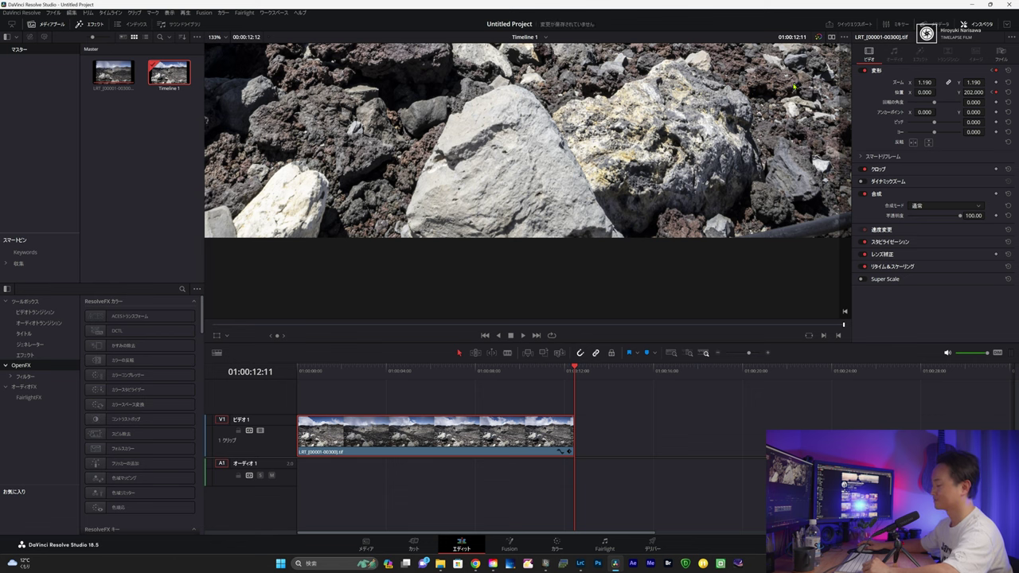
Fit the viewer and play the -202 to 202 vertical pan from the clip's start.
key("shift+z")
left_click_drag(574, 368, 243, 408)
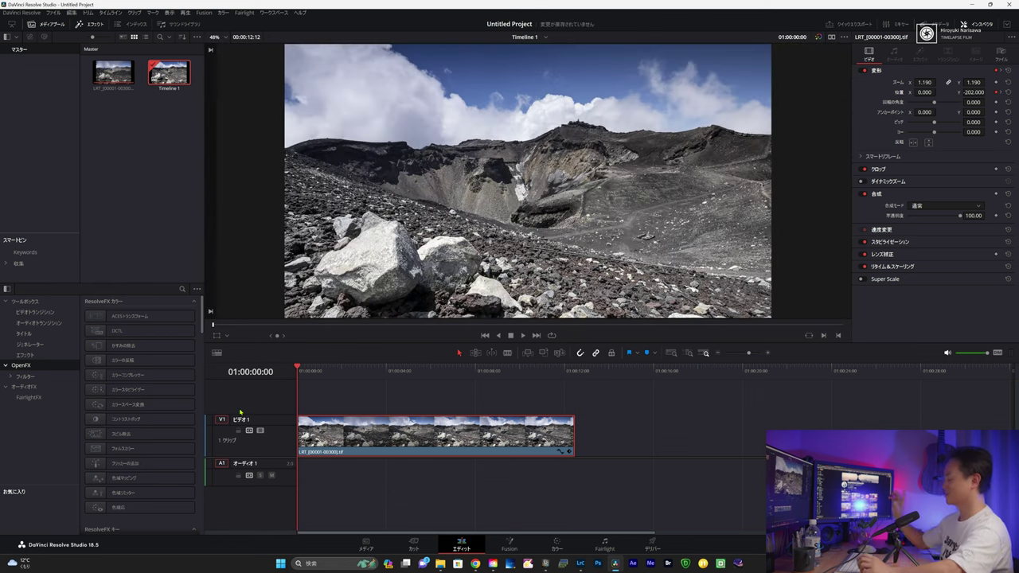
key("space")
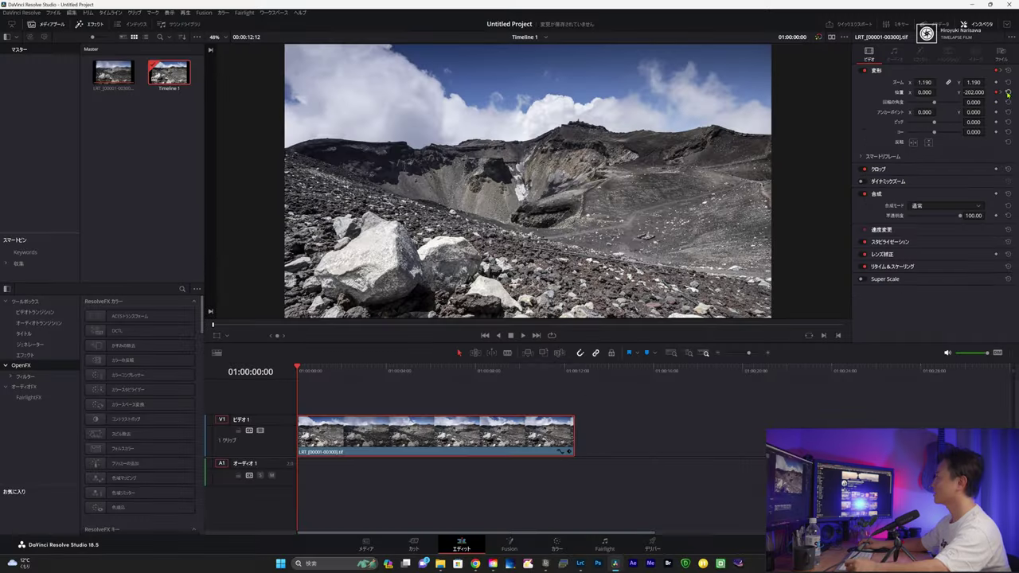
Reset the Position row, then the whole Transform group in the Inspector.
left_click(1007, 92)
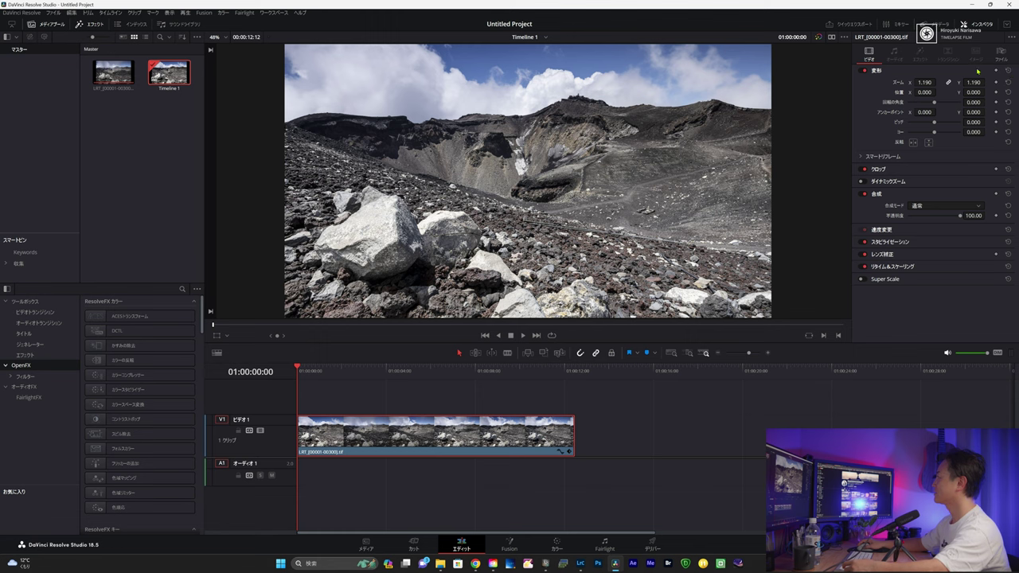
left_click(1008, 70)
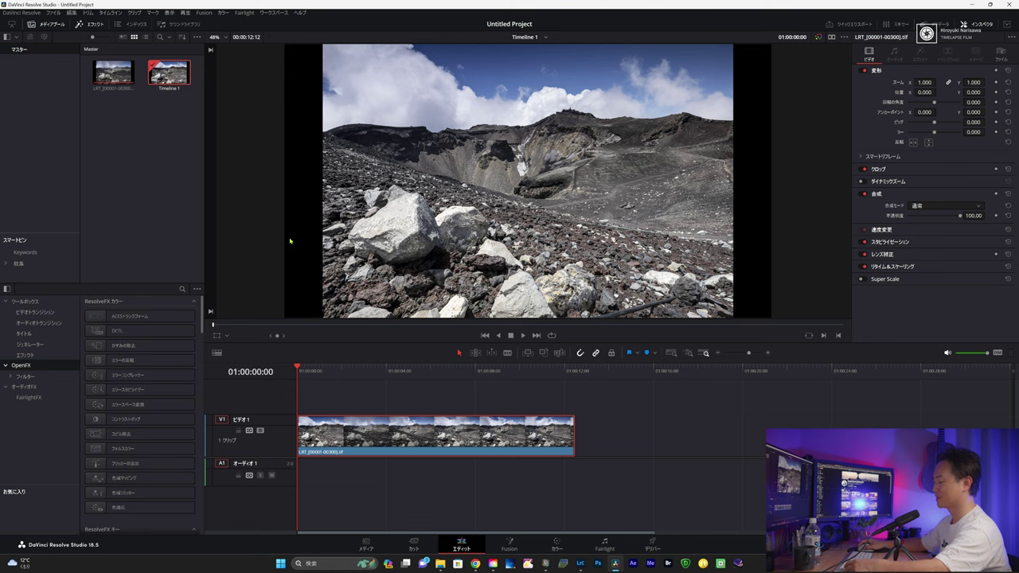
Undo the Transform reset with Ctrl+Z, restoring Zoom 1.190 at position 0.
key("ctrl+z")
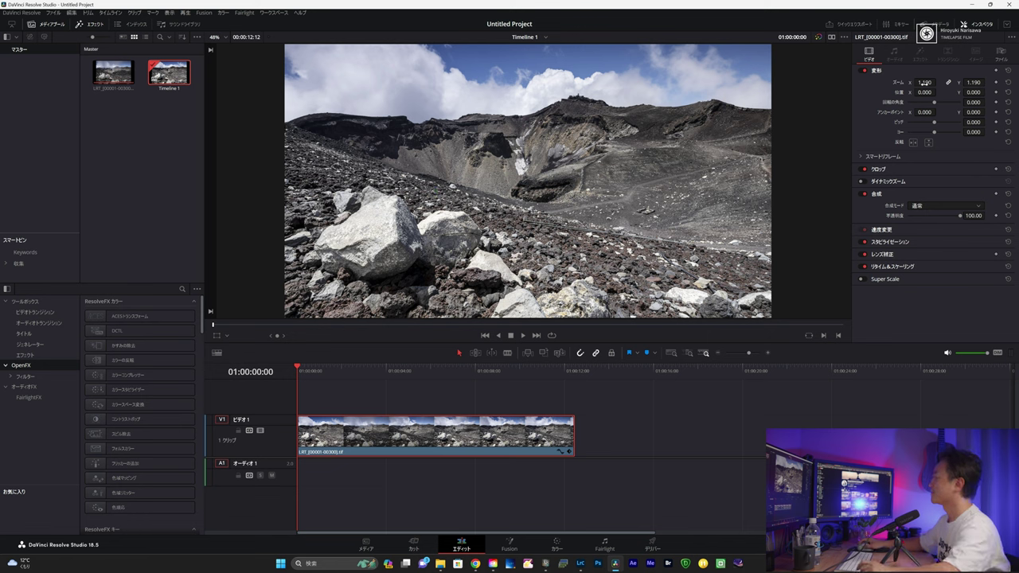
Keyframe Zoom 1.190 at 01:00:08:10 and 1.600 at the first frame, then play.
left_click_drag(538, 389, 485, 391)
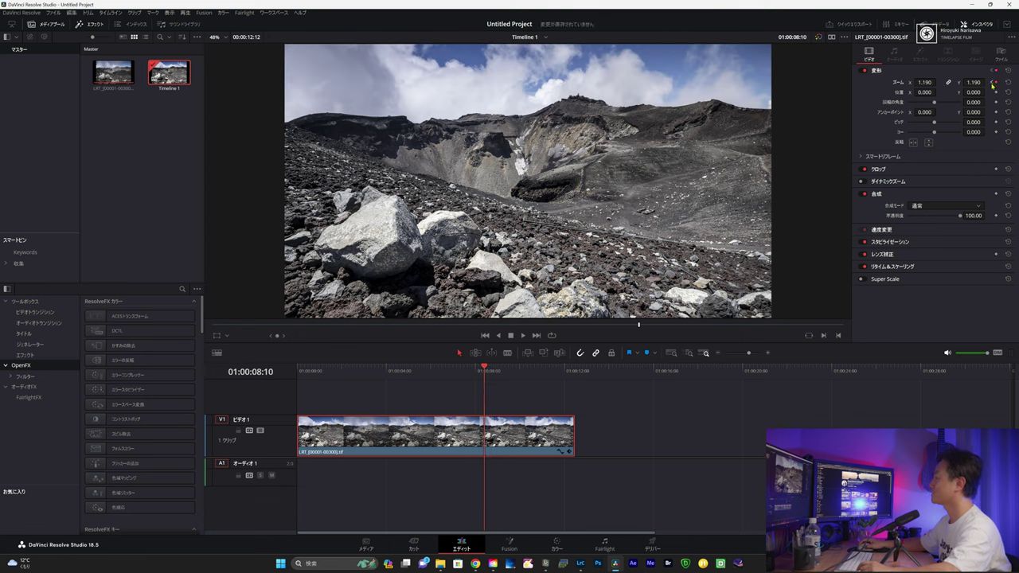
key("Home")
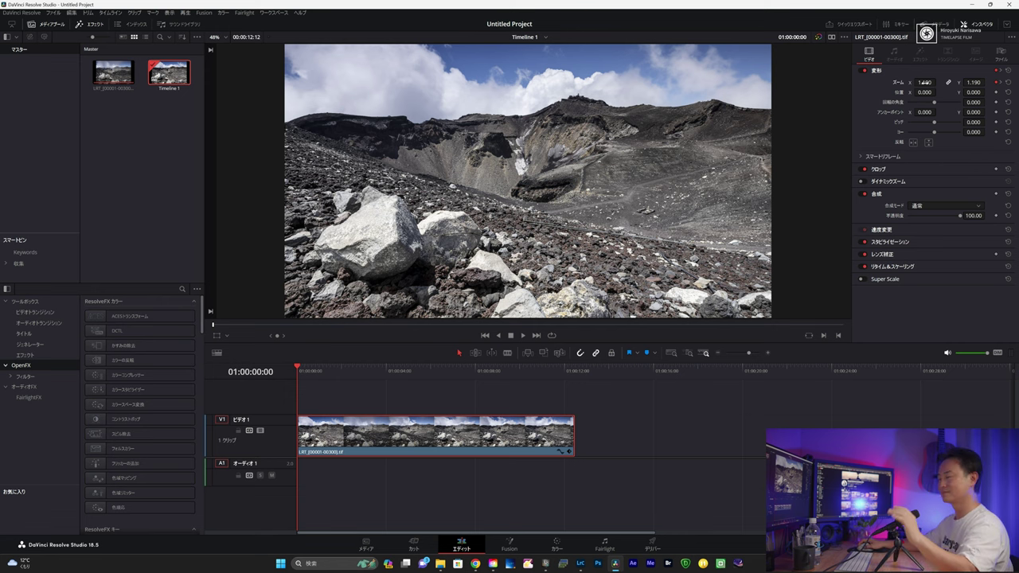
mouse_move(923, 82)
left_mouse_down()
mouse_move(971, 82)
mouse_move(919, 91)
left_mouse_up()
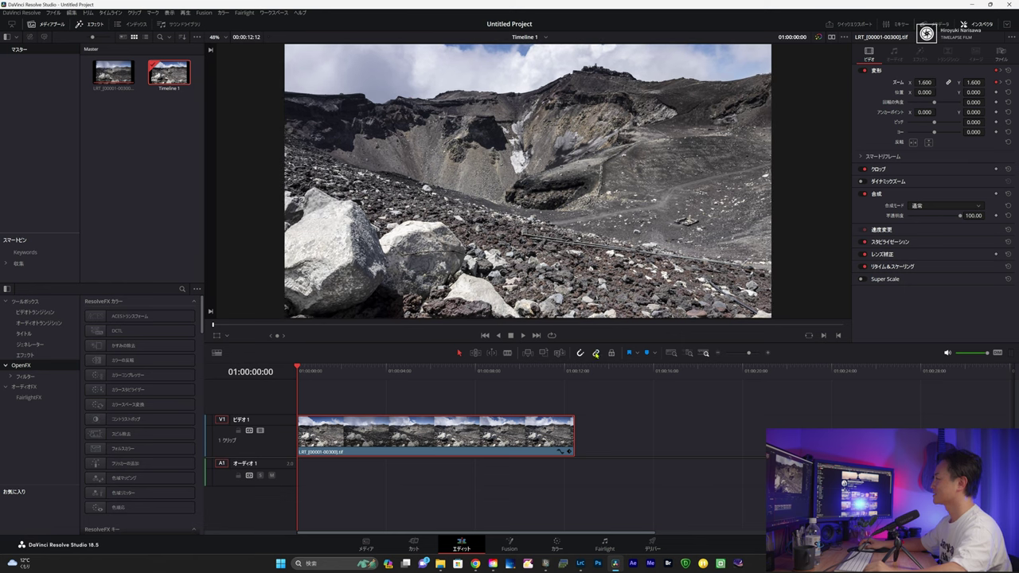
left_click(523, 337)
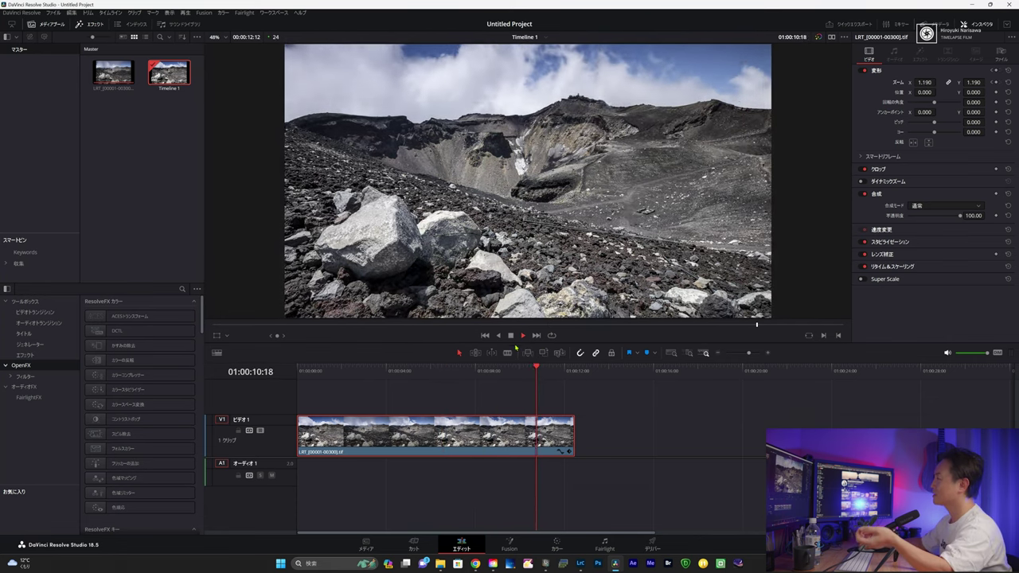
Stop playback and step back two Zoom keyframes to the clip's first frame.
left_click(511, 336)
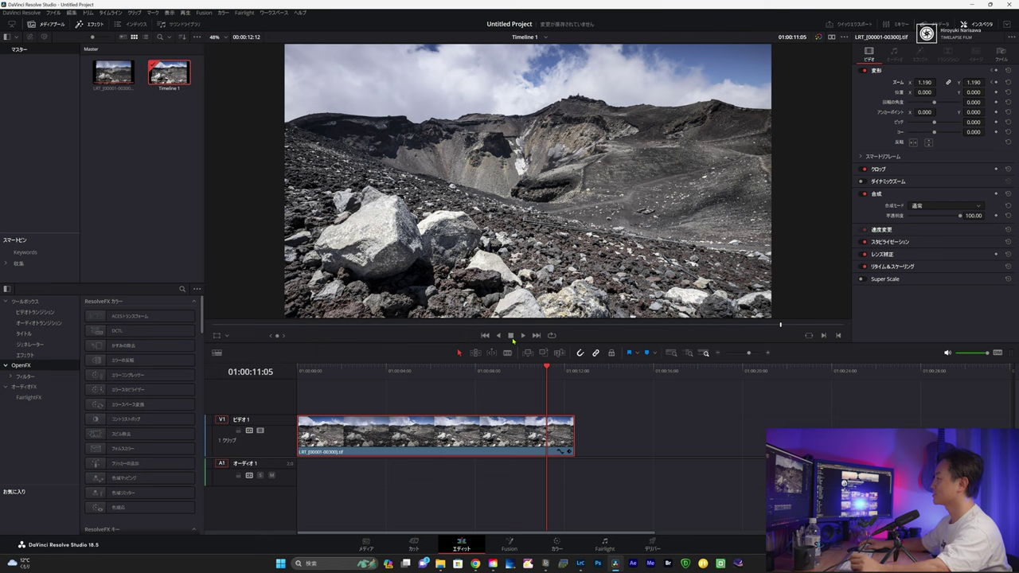
left_click(991, 84)
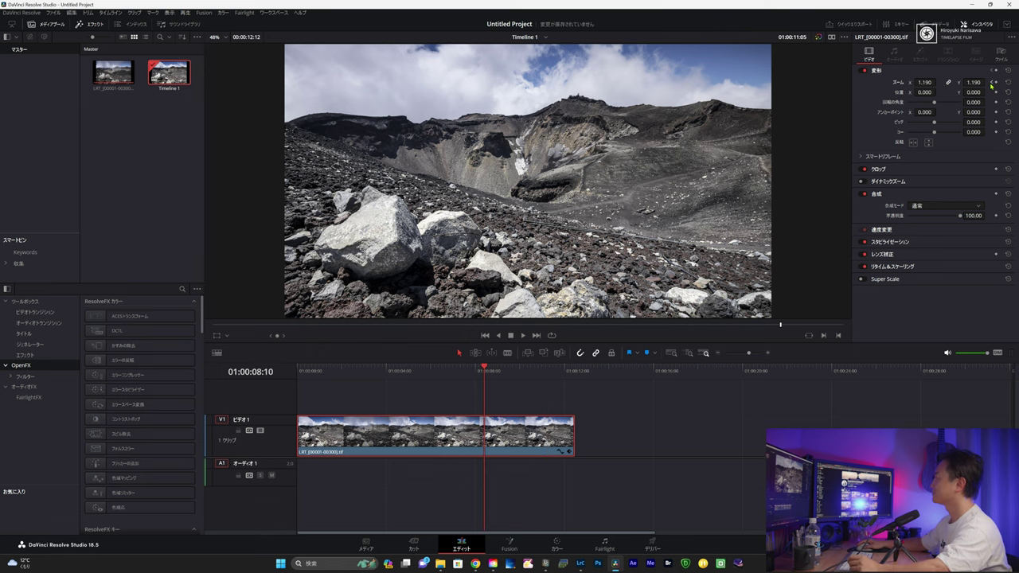
left_click(991, 84)
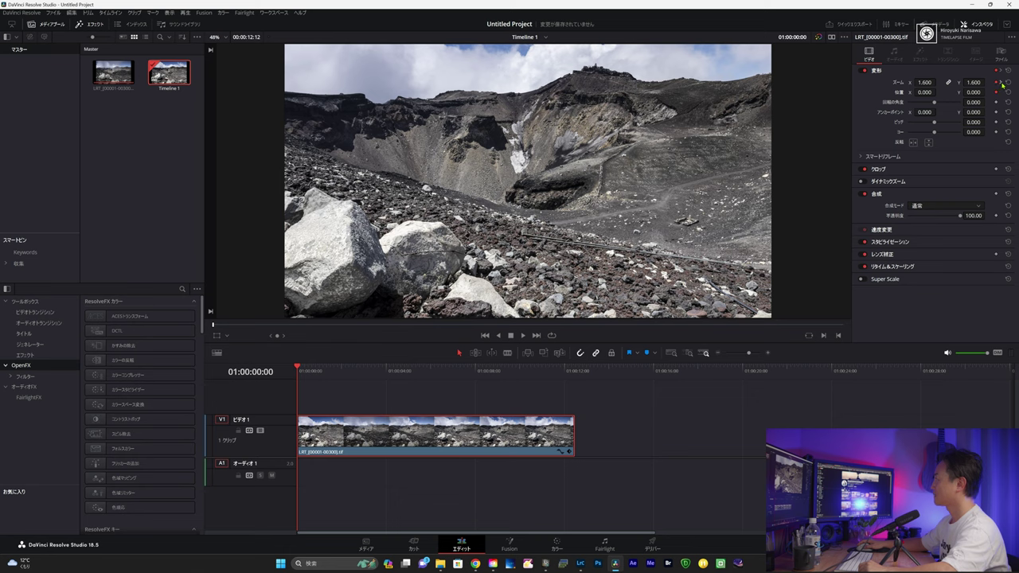
left_click(1002, 83)
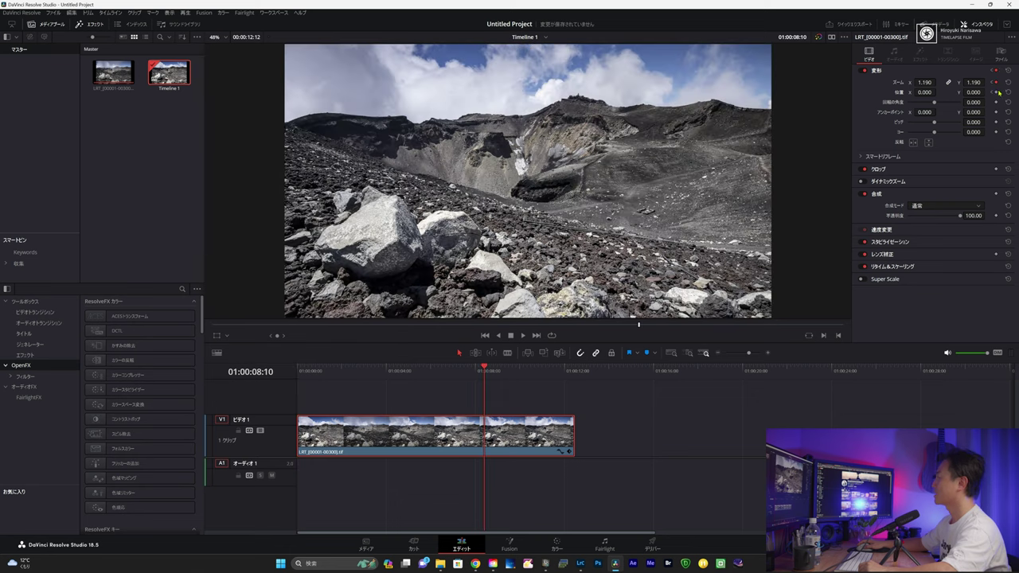
key("Home")
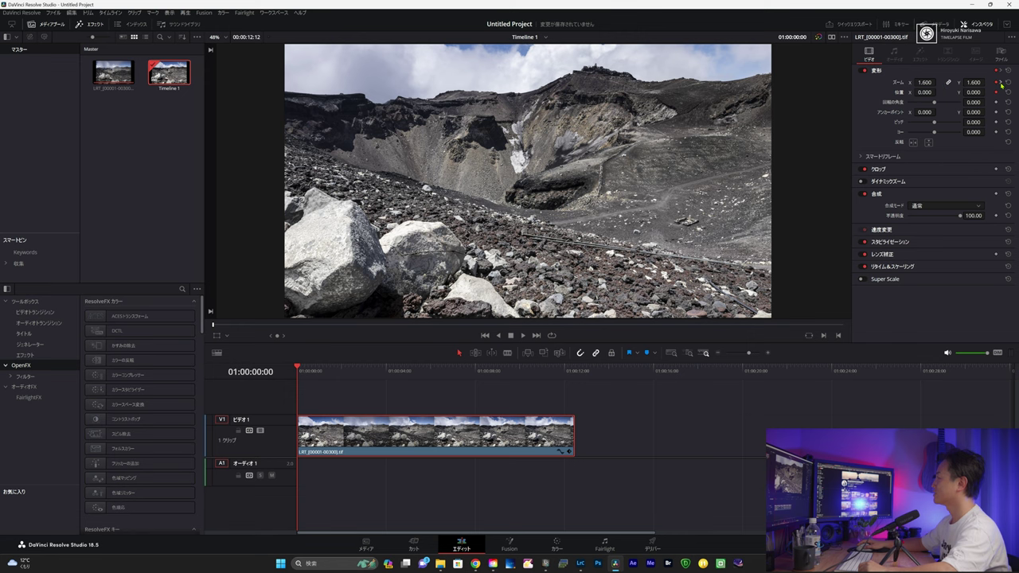
left_click(1001, 83)
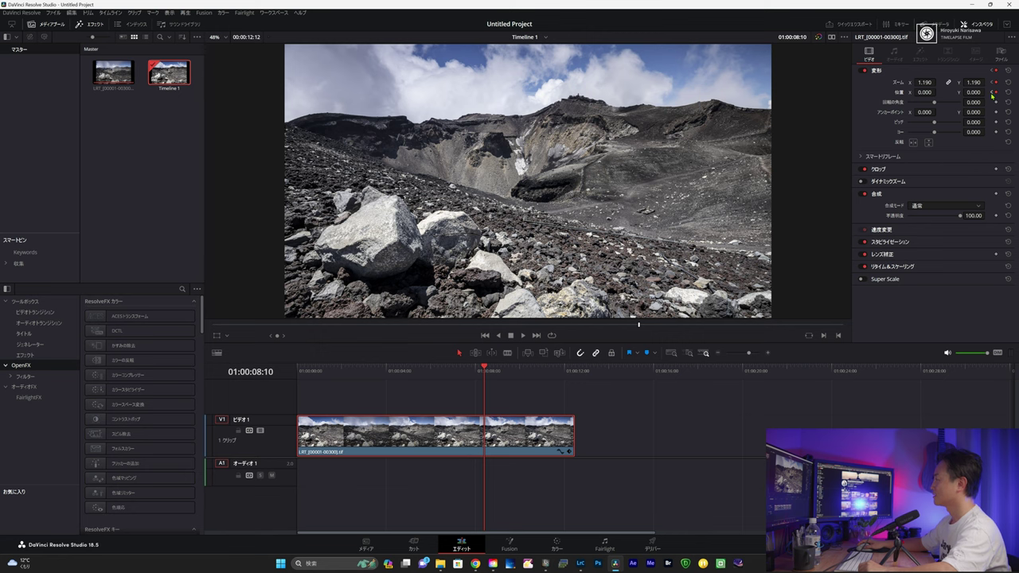
left_click(991, 94)
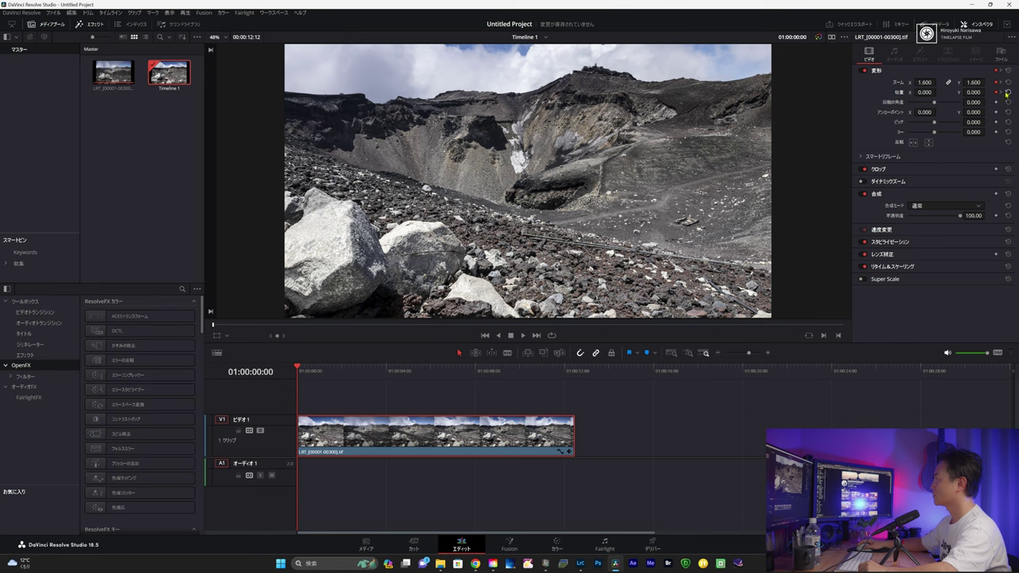
left_click(1001, 94)
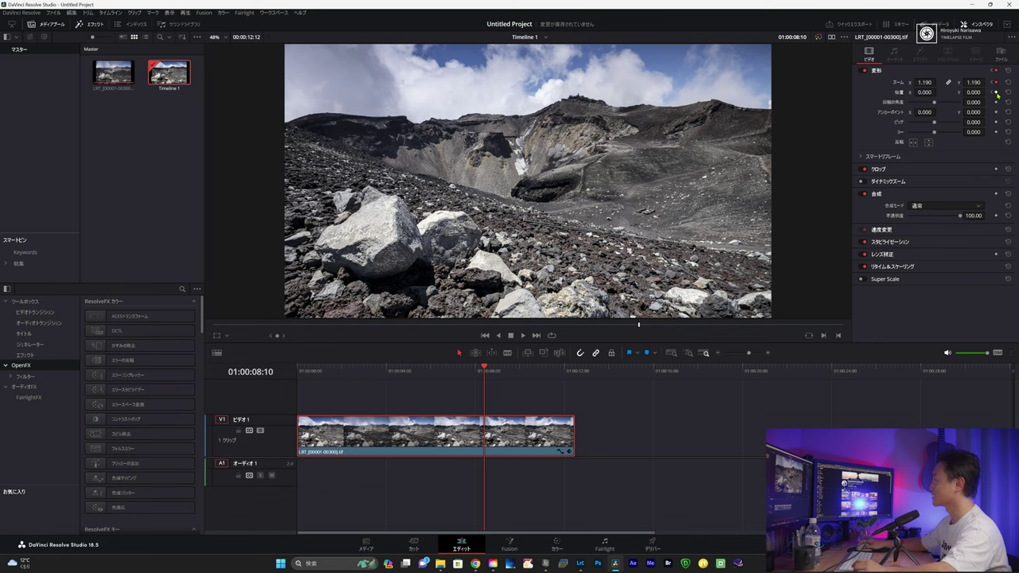
Set Position Y to -336 at the first keyframe and -46 at 01:00:08:10, then play from the start.
left_click_drag(972, 93, 987, 92)
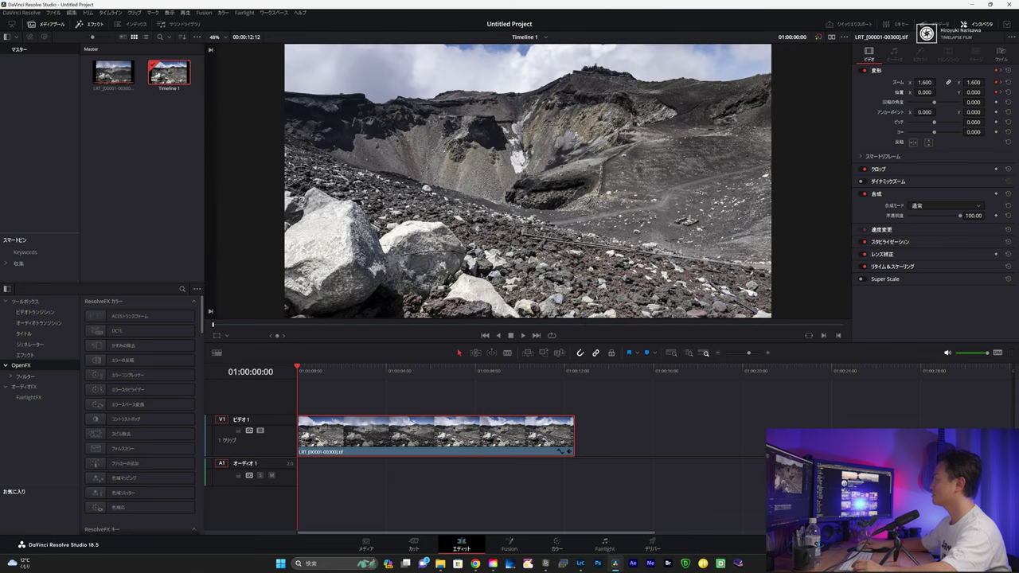
left_click_drag(972, 92, 931, 92)
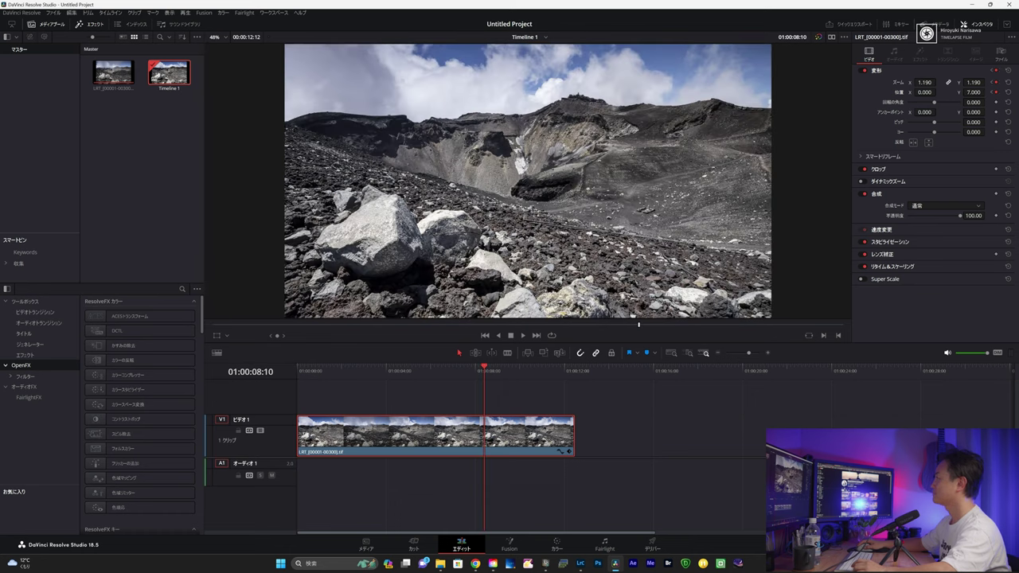
left_click_drag(972, 92, 959, 93)
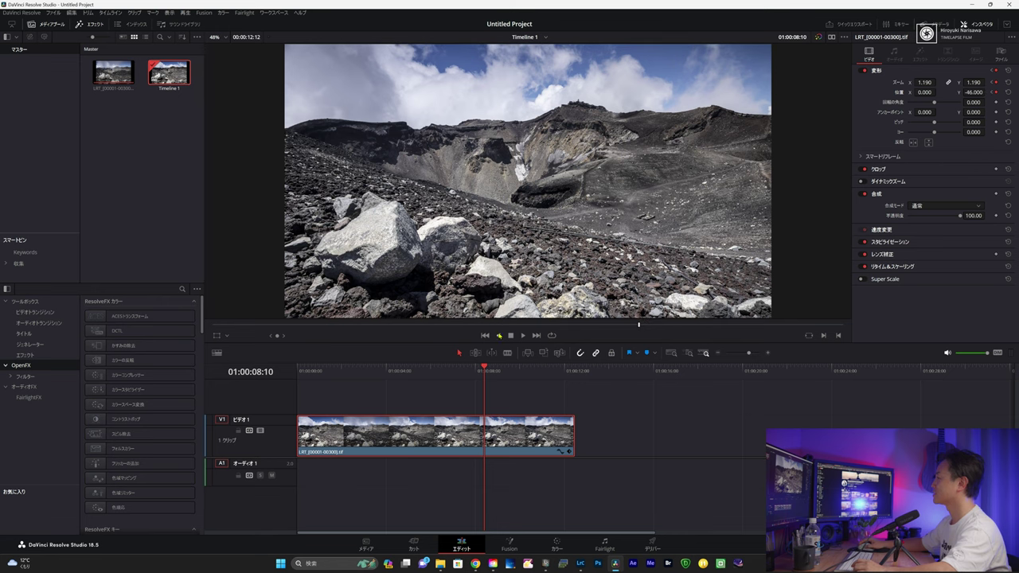
key("Home")
key("space")
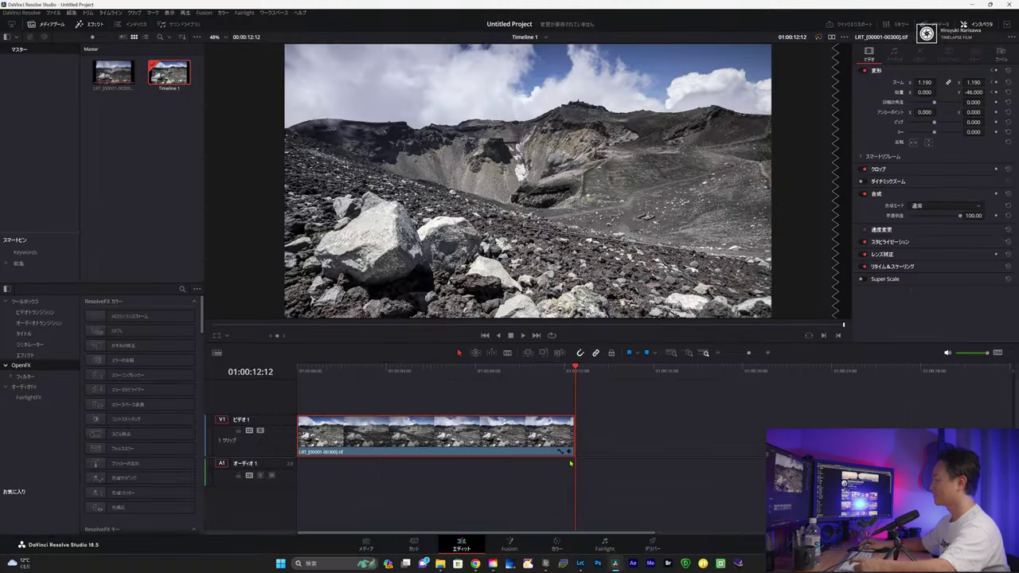
left_click(545, 429)
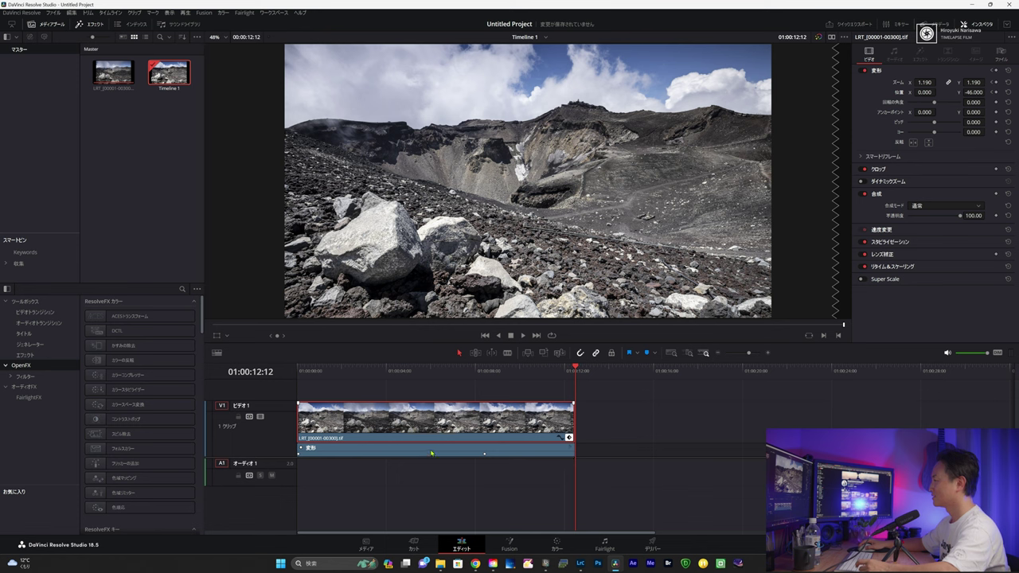
left_click_drag(302, 451, 304, 455)
left_click(484, 371)
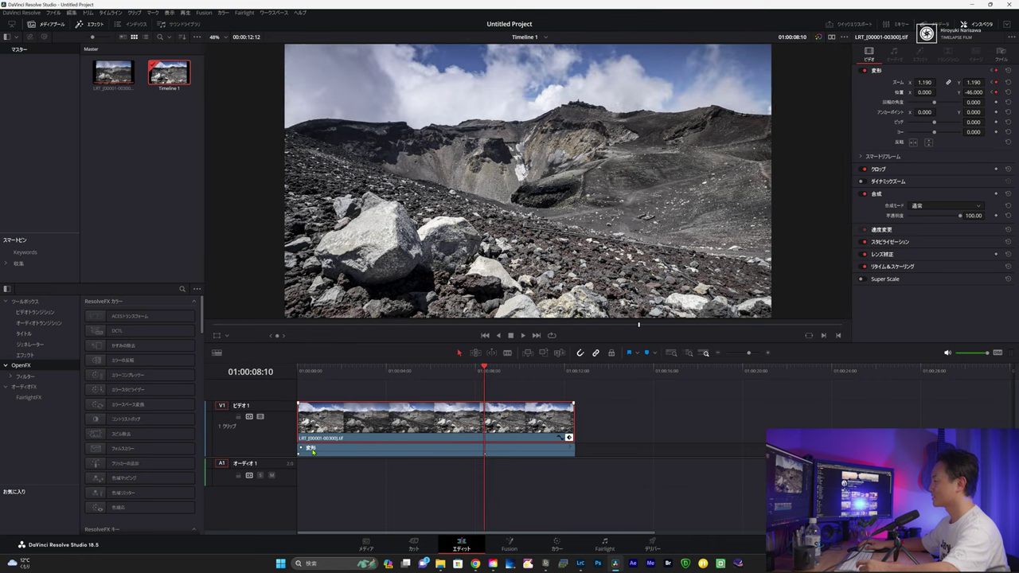
left_click(568, 437)
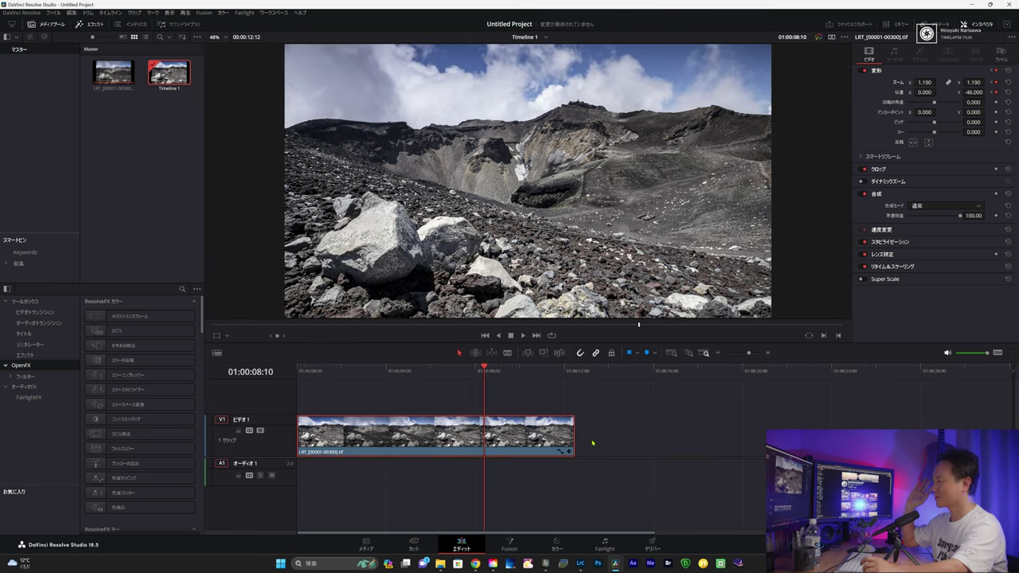